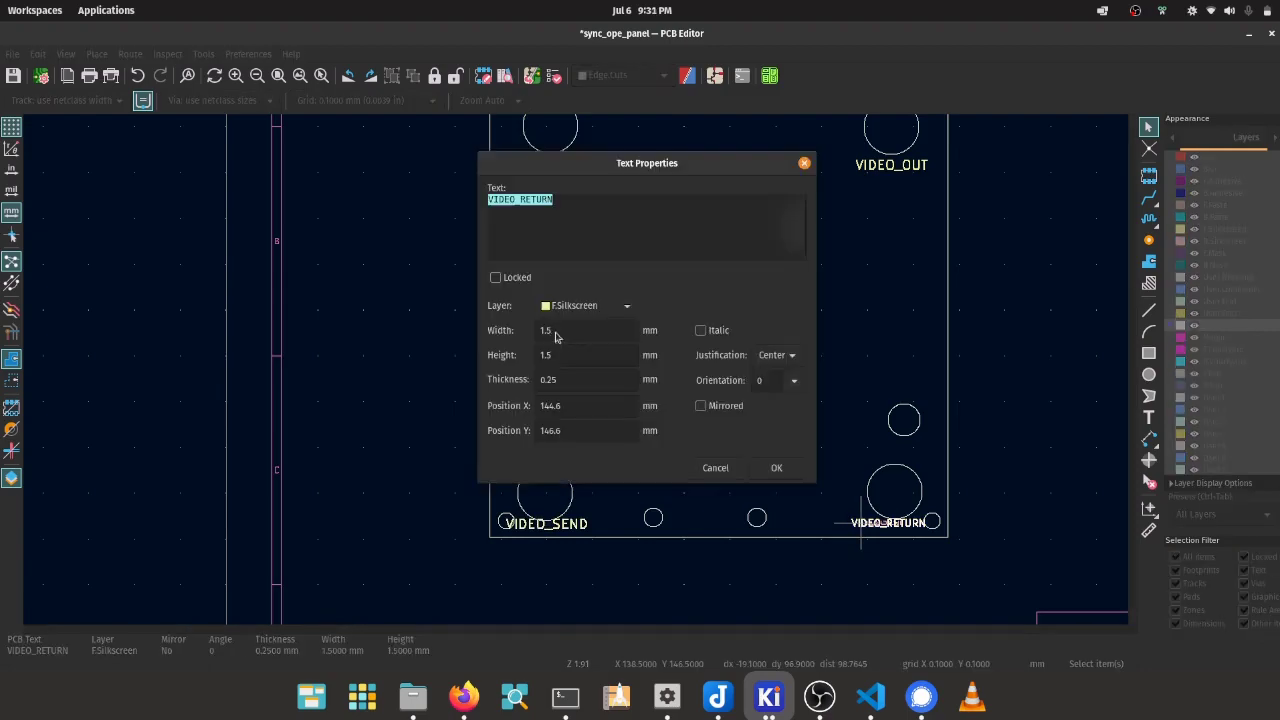
Set the VIDEO_RETURN label's width and height to 2 mm and its thickness to 0.35 mm.
double_click(556, 331)
type("2")
key("Tab")
type("2")
left_click(776, 468)
scroll(778, 480, "up", 3)
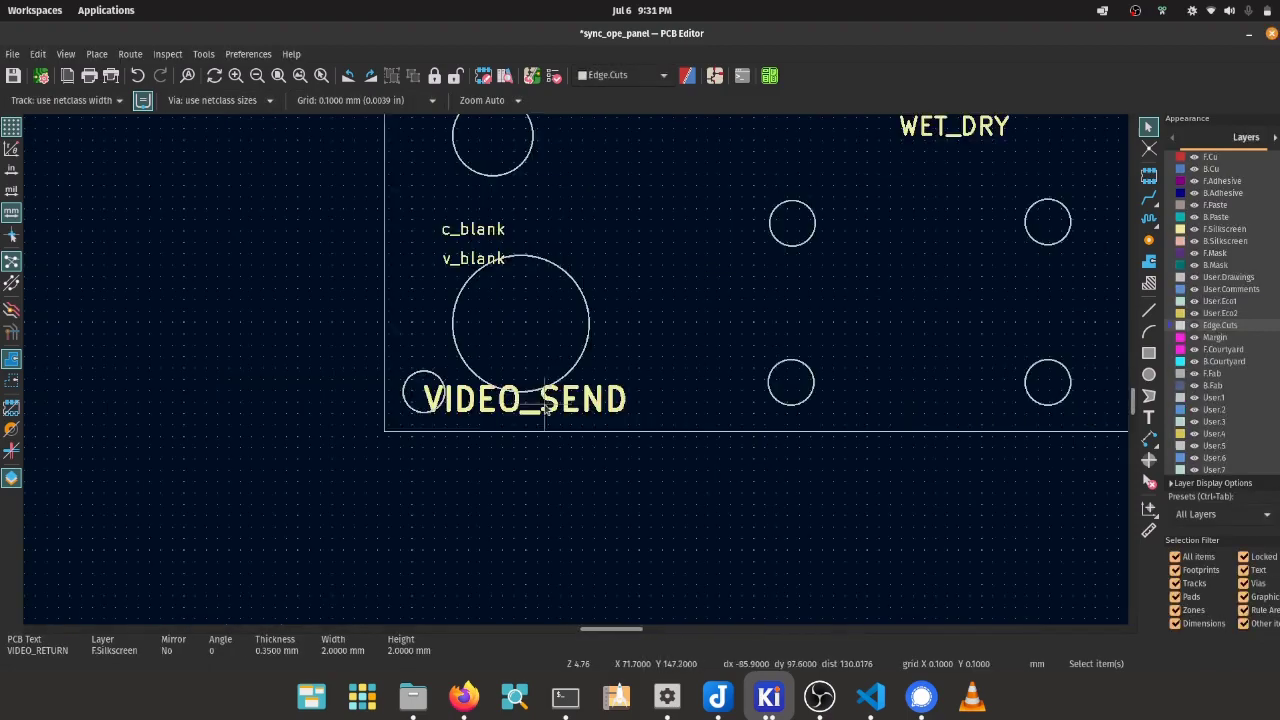
Move the VIDEO_RETURN label beneath the large hole in the panel's lower-right corner, clear of the mounting hole.
scroll(767, 372, "down", 3)
key("m")
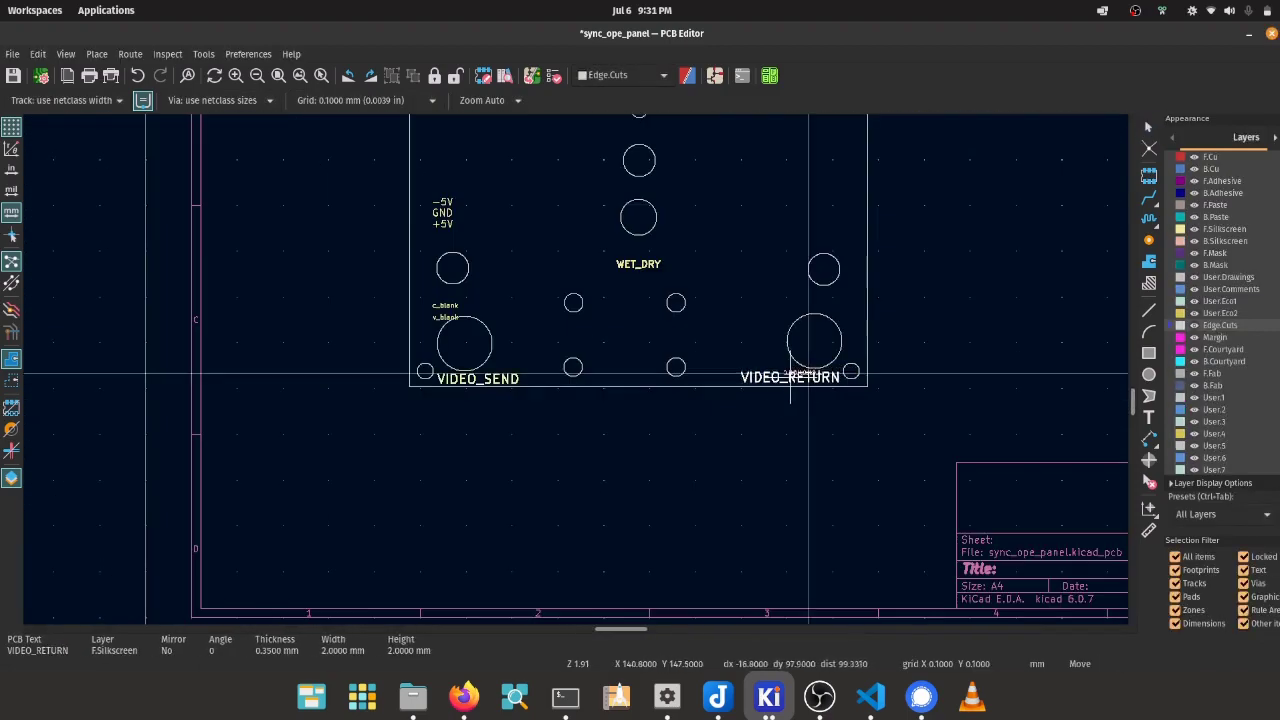
left_click(789, 376)
scroll(576, 374, "down", 2)
scroll(576, 374, "up", 2)
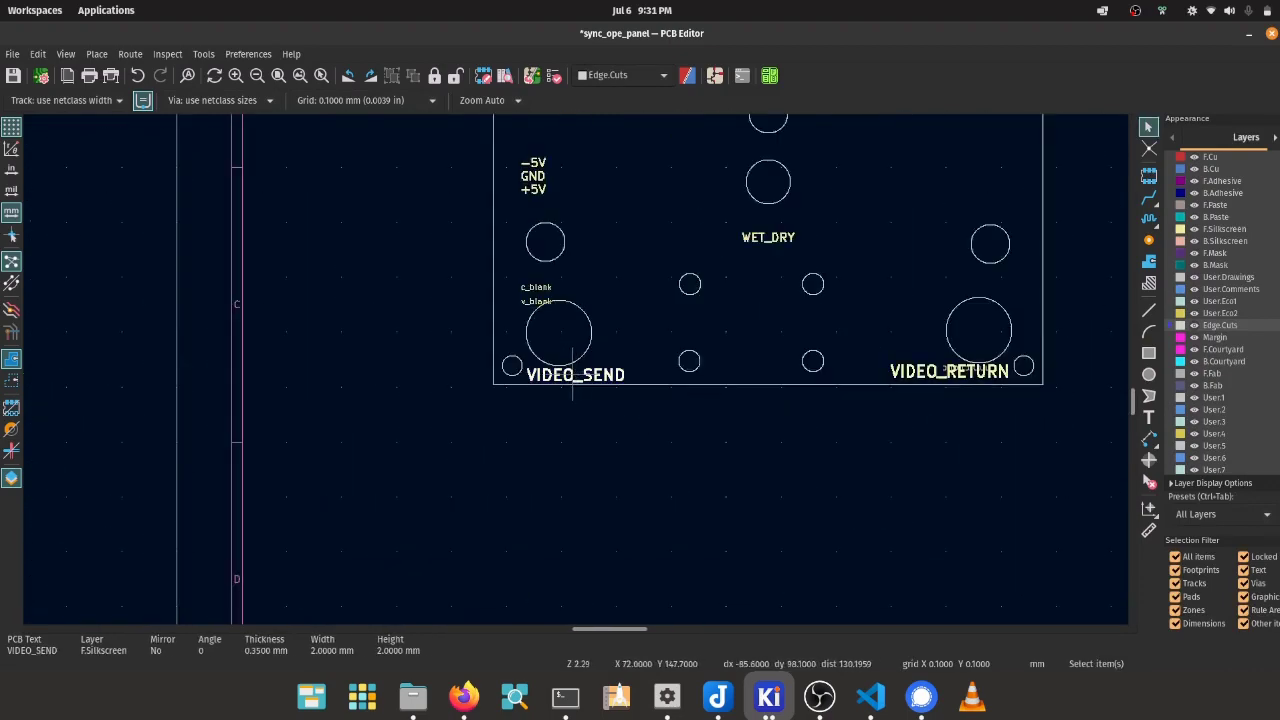
scroll(576, 374, "down", 1)
Set the WET_DRY label's width and height to 2 mm and its thickness to 0.35 mm.
scroll(585, 367, "up", 5)
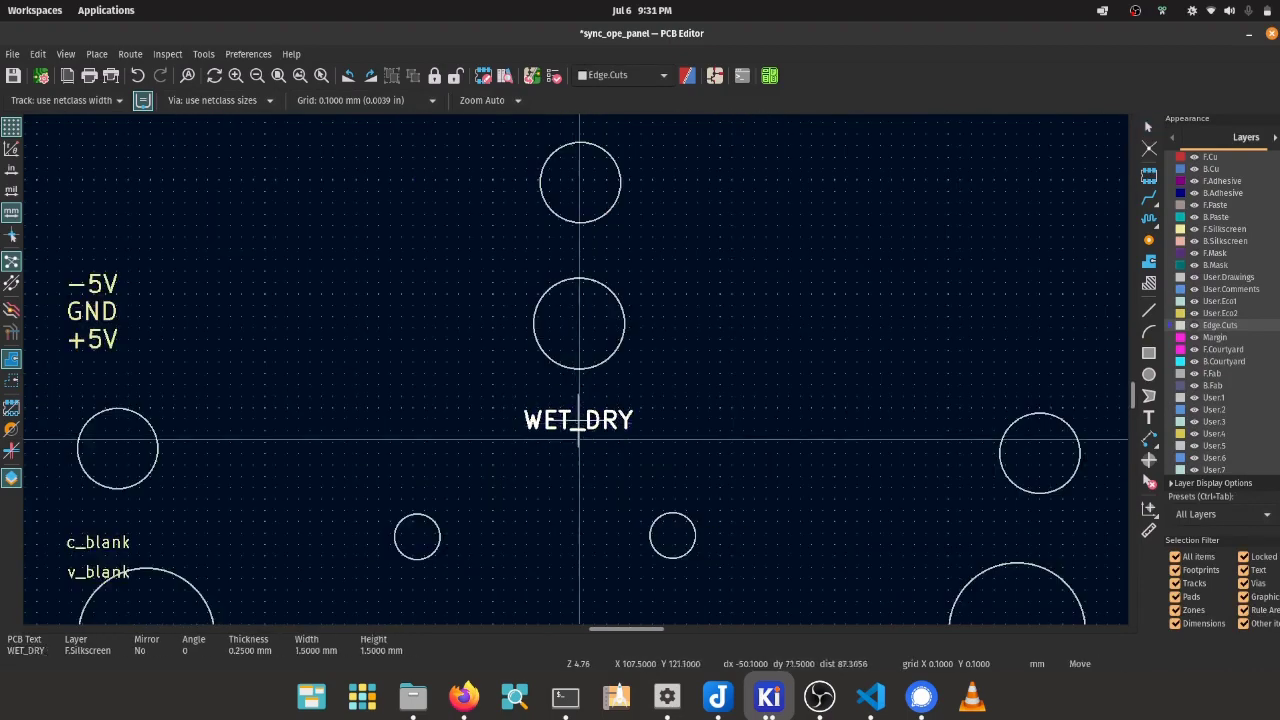
double_click(586, 391)
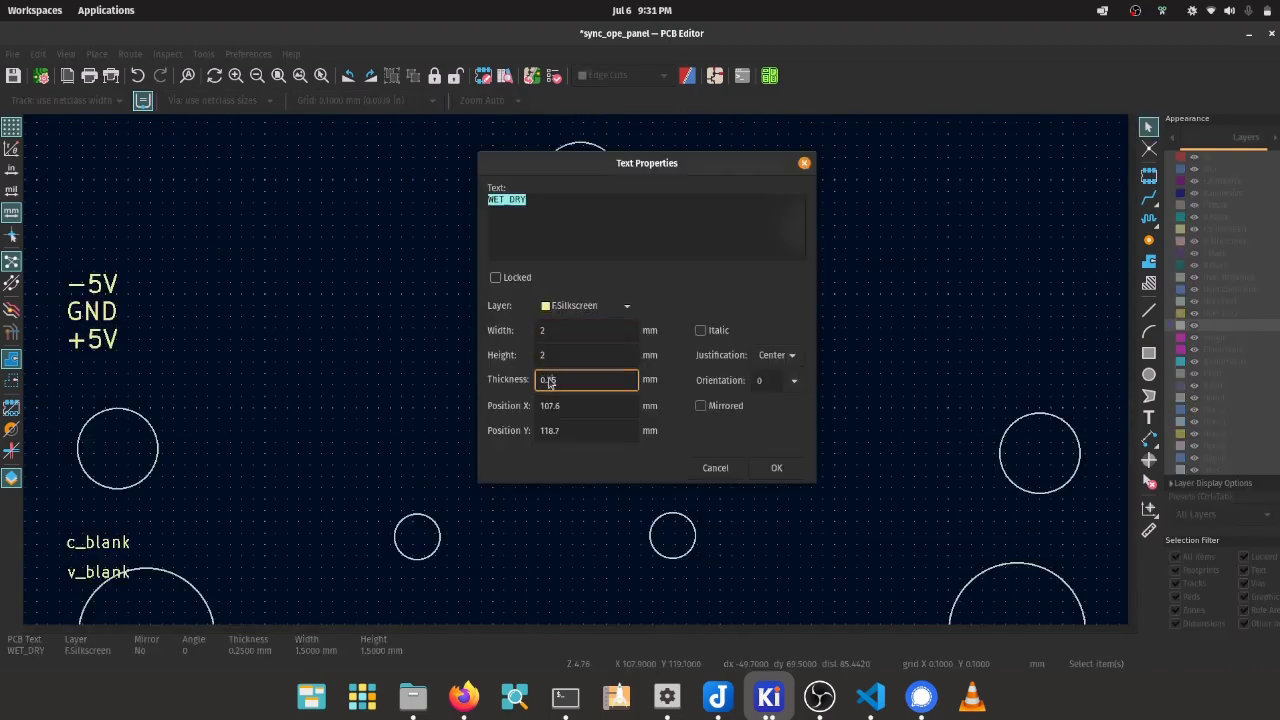
left_click(776, 467)
Duplicate the WET_DRY label and place the copy between the two larger centre holes.
scroll(585, 390, "down", 3)
scroll(585, 390, "up", 1)
scroll(560, 390, "up", 1)
key("ctrl+d")
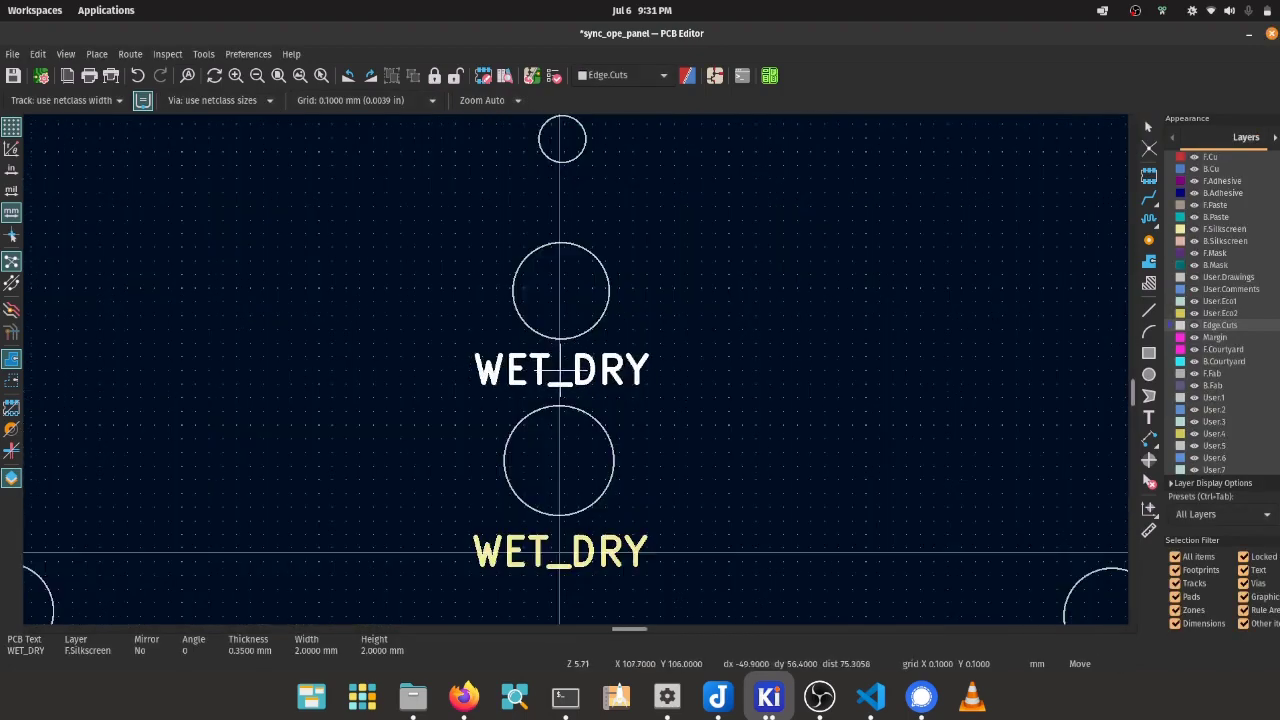
Change the copied label's text to CV 0-1v, with 1 mm width and height and 0.15 mm thickness.
double_click(560, 552)
key("Tab")
type("1")
key("Tab")
type("1")
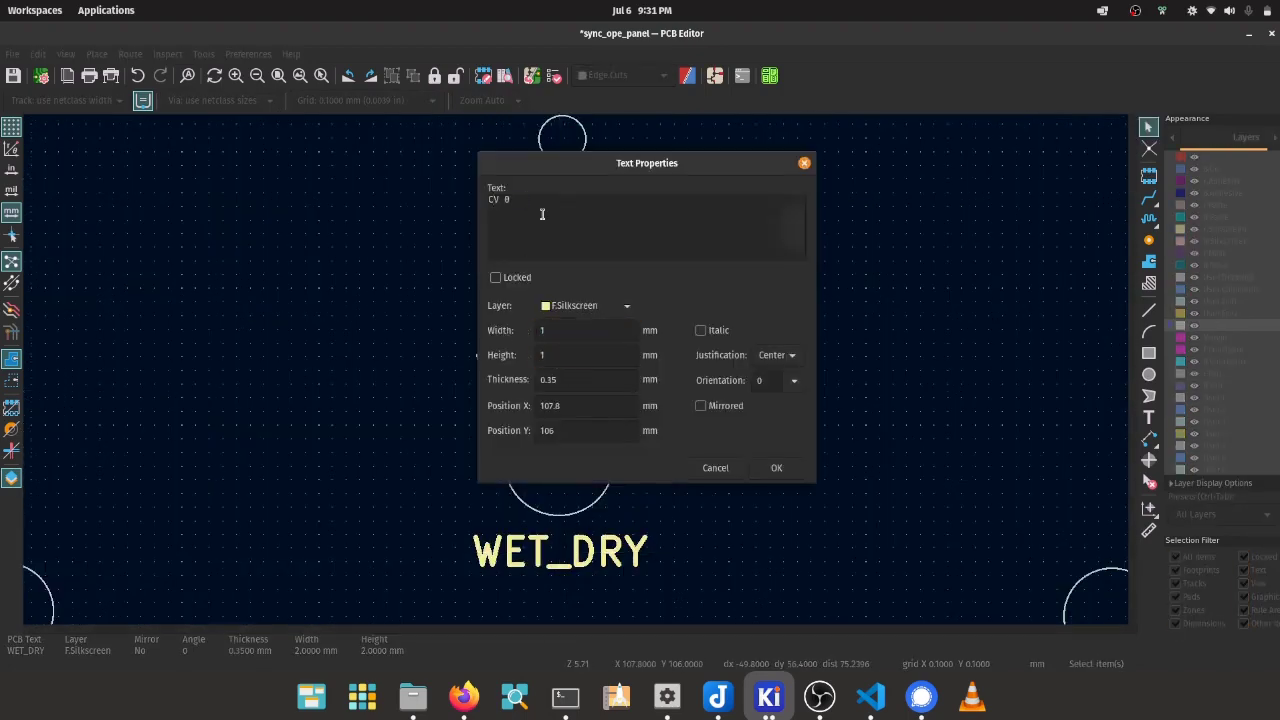
left_click(776, 467)
key("Return")
double_click(551, 385)
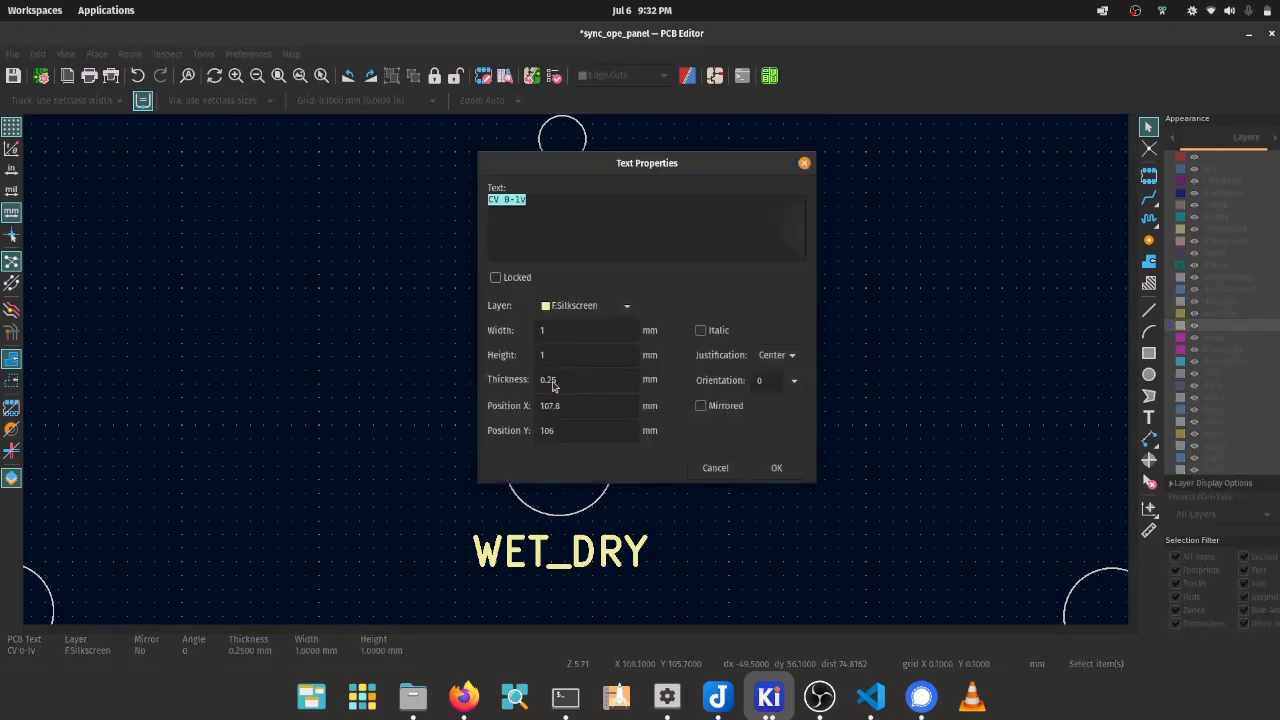
left_click(776, 467)
Paste a copy of the VIDEO_IN label between the upper video holes and make it SYNC_OPE, 4 mm wide and high, 0.4 mm thick.
scroll(571, 371, "down", 4)
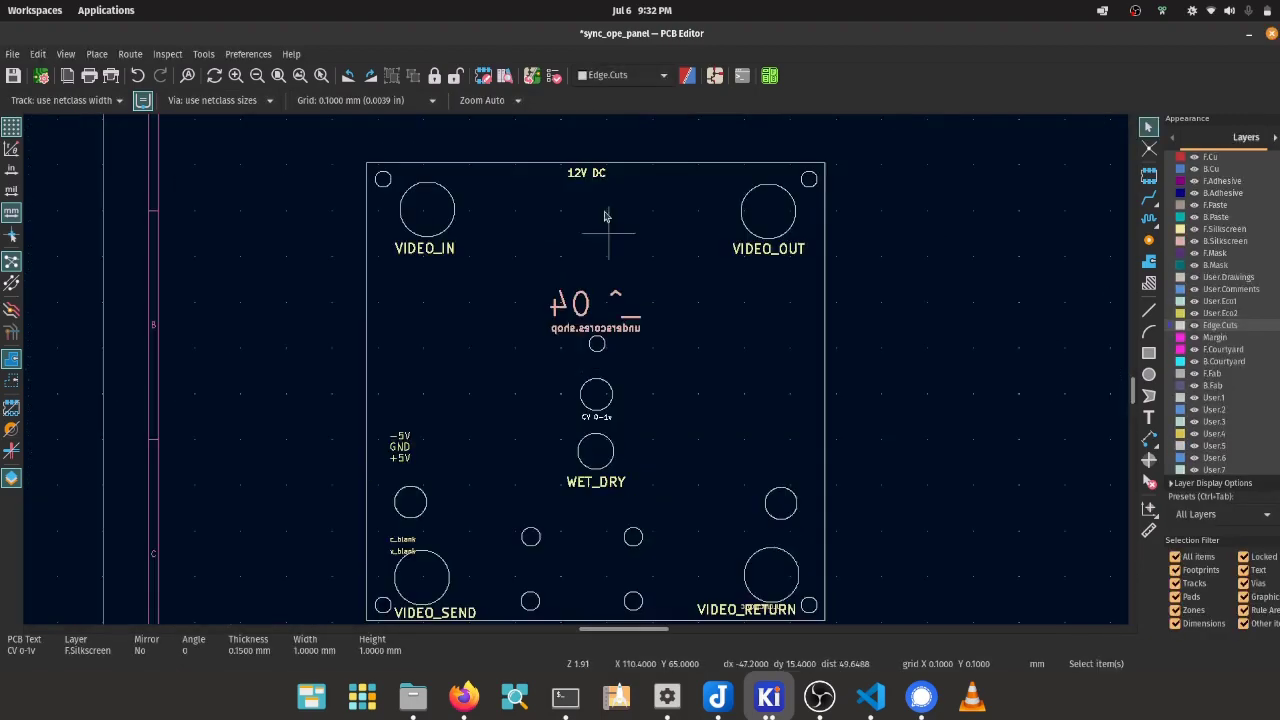
middle_click_drag(571, 300, 566, 474)
scroll(566, 474, "up", 2)
key("ctrl+v")
double_click(565, 237)
type("SYN")
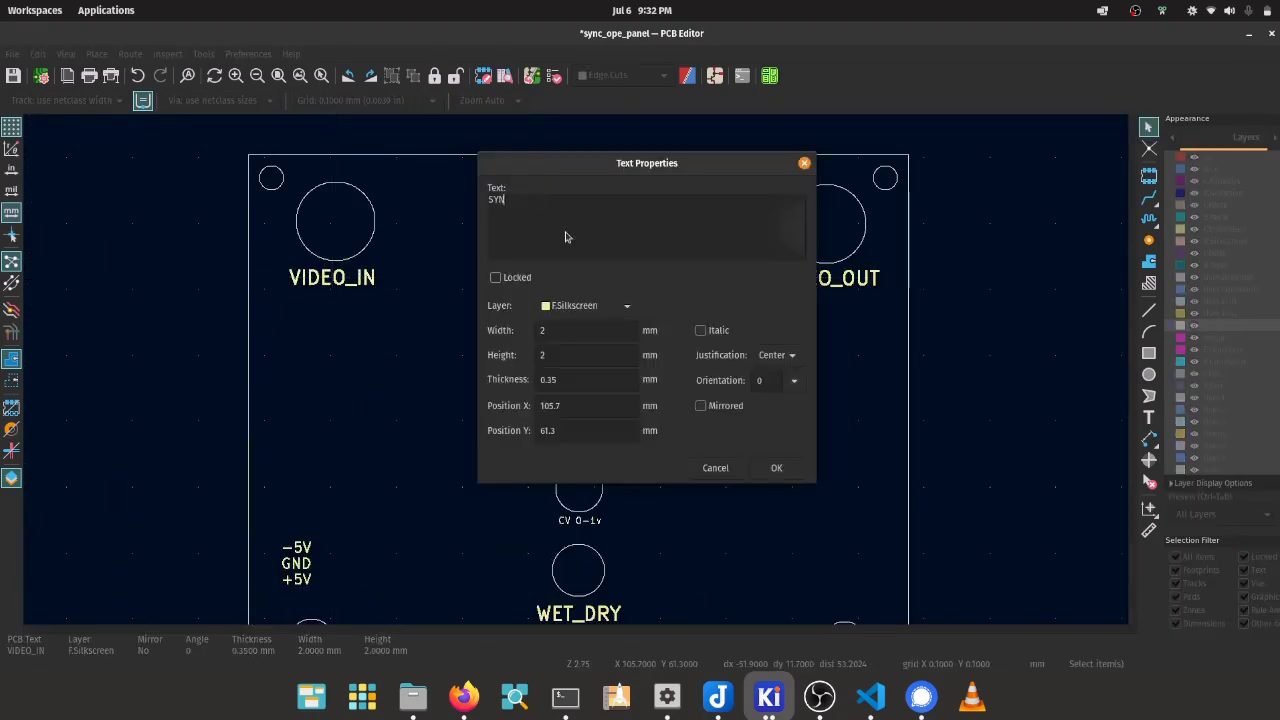
left_click(541, 356)
type("4")
left_click(561, 381)
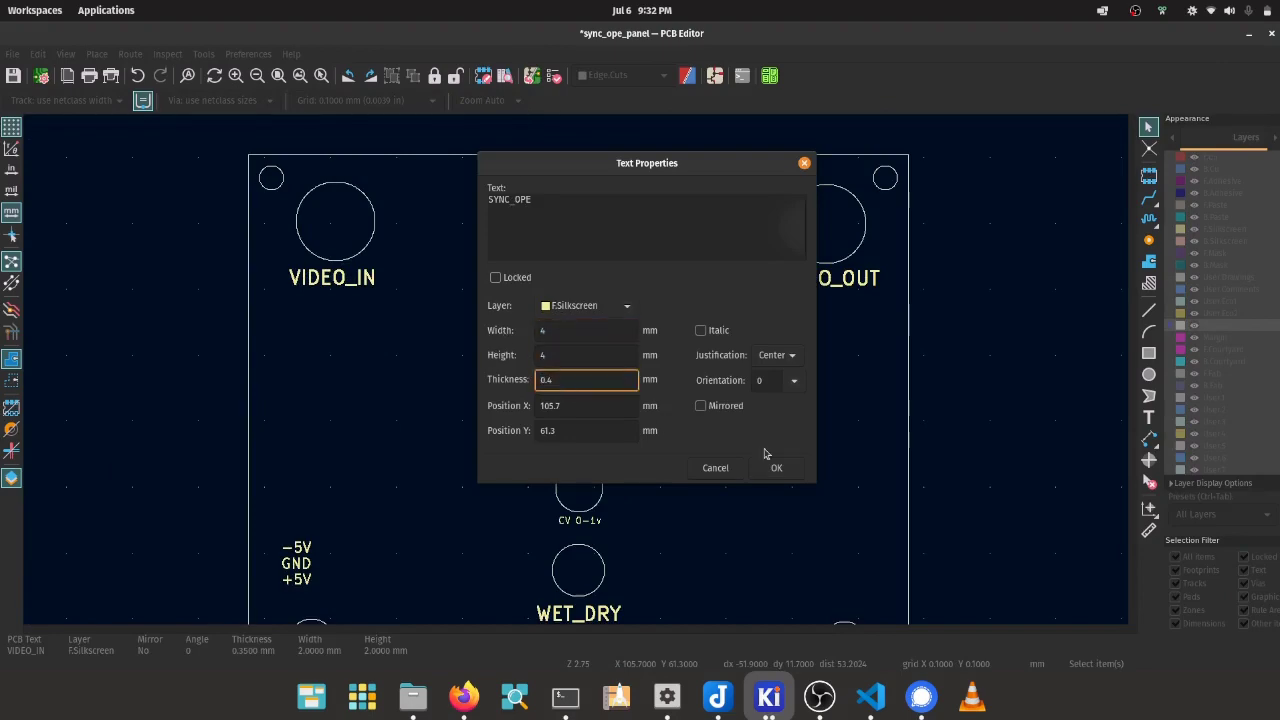
left_click(772, 466)
Move the 12V DC label so that it is centred just below the panel's upper edge.
scroll(763, 467, "up", 3)
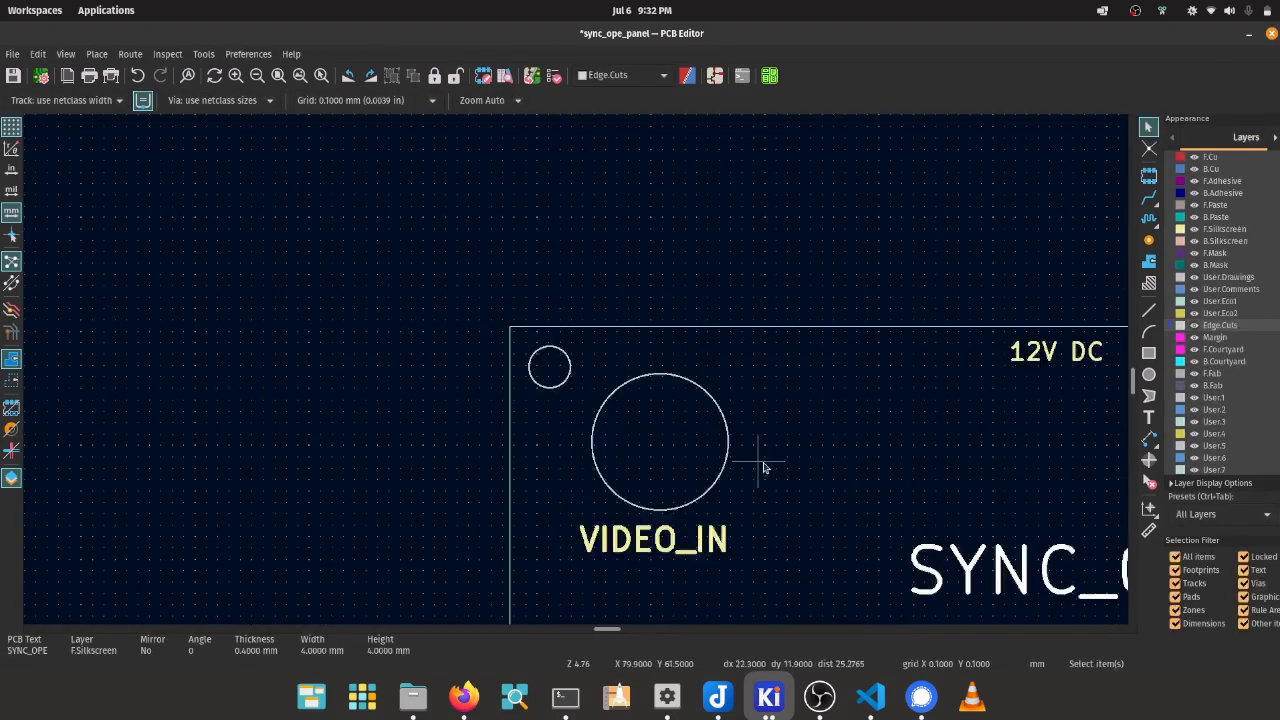
scroll(763, 467, "down", 4)
left_click(623, 300)
key("m")
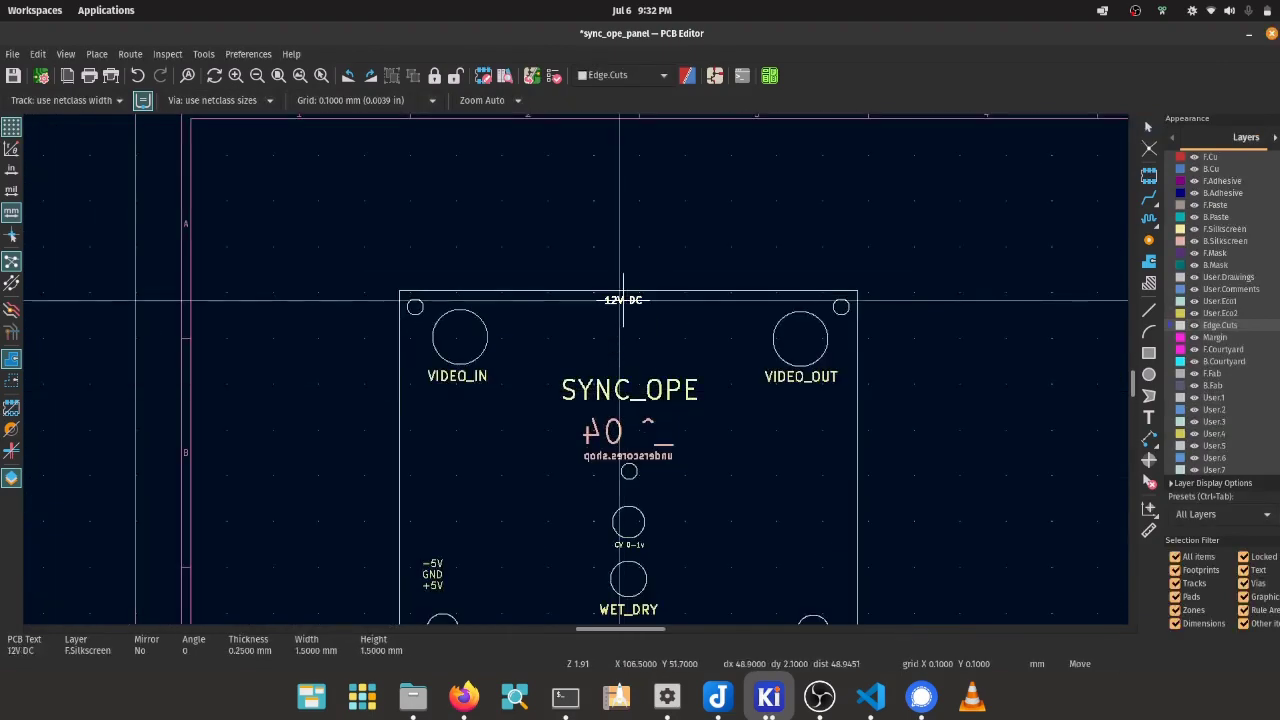
left_click(629, 300)
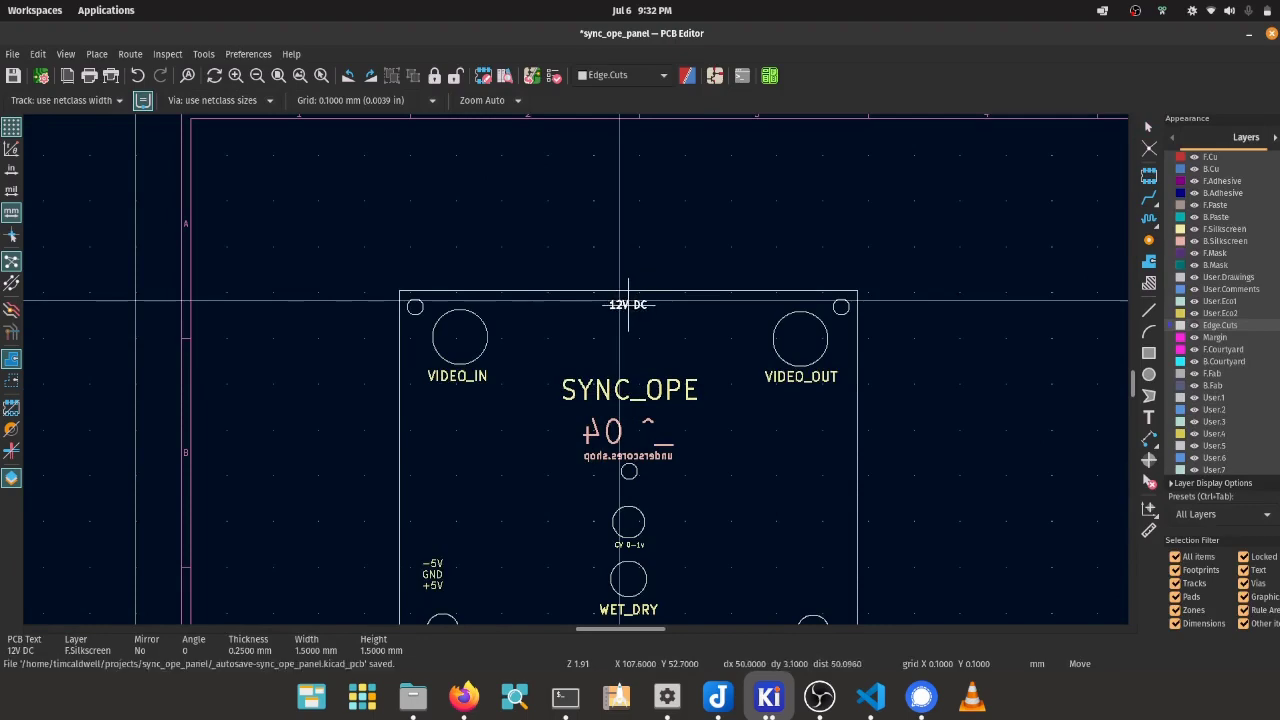
Delete the c_blank and v_blank labels above the large VIDEO_SEND hole.
scroll(608, 620, "up", 1)
key("Delete")
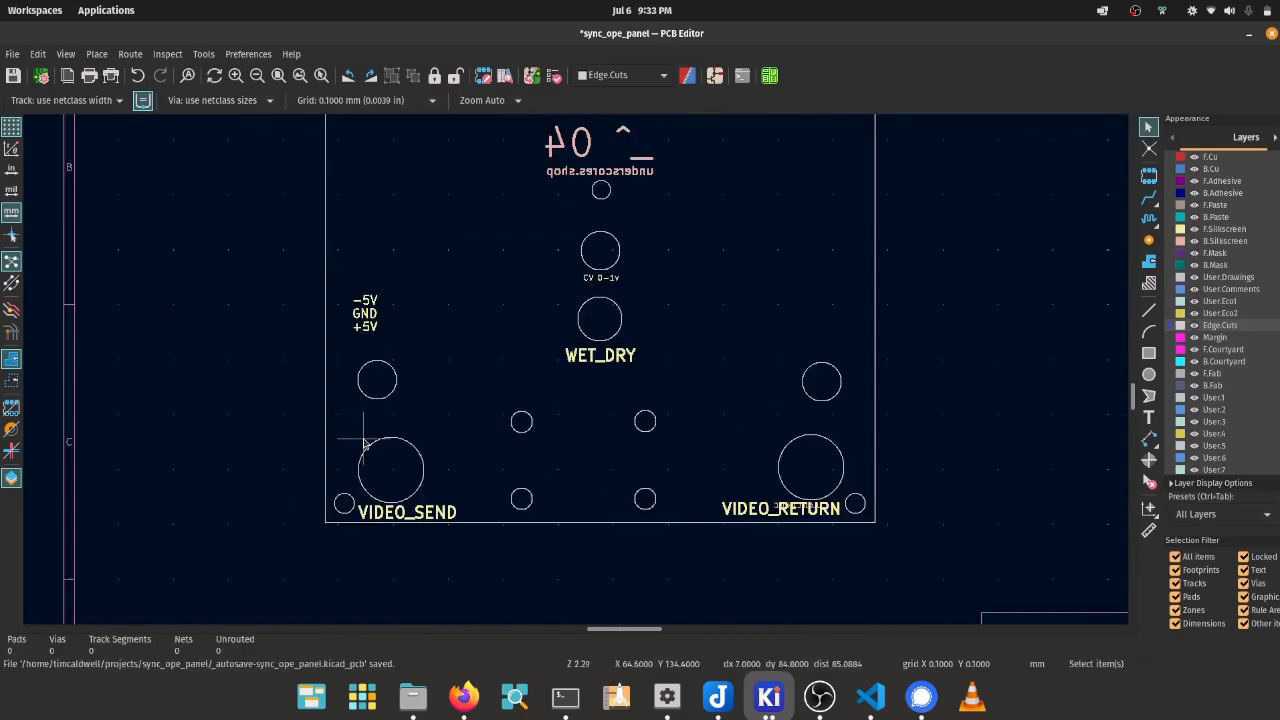
Set the CV 0-1v label's width and height to 1.5 mm and its thickness to 0.2 mm.
double_click(600, 277)
left_click(560, 331)
left_click(576, 357)
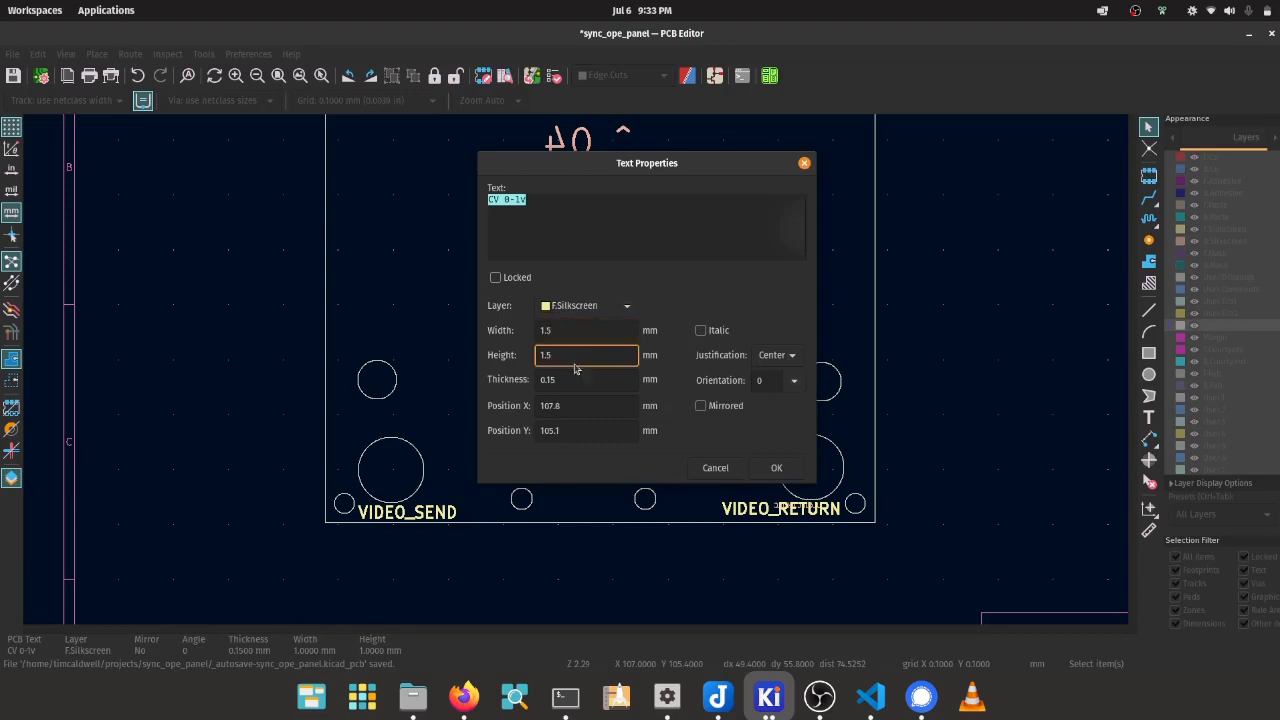
left_click(586, 380)
type("0.2")
key("Return")
Duplicate the CV 0-1v label between the two lowest small holes and change the copy's text to BLANKING CALIBRATION.
key("ctrl+d")
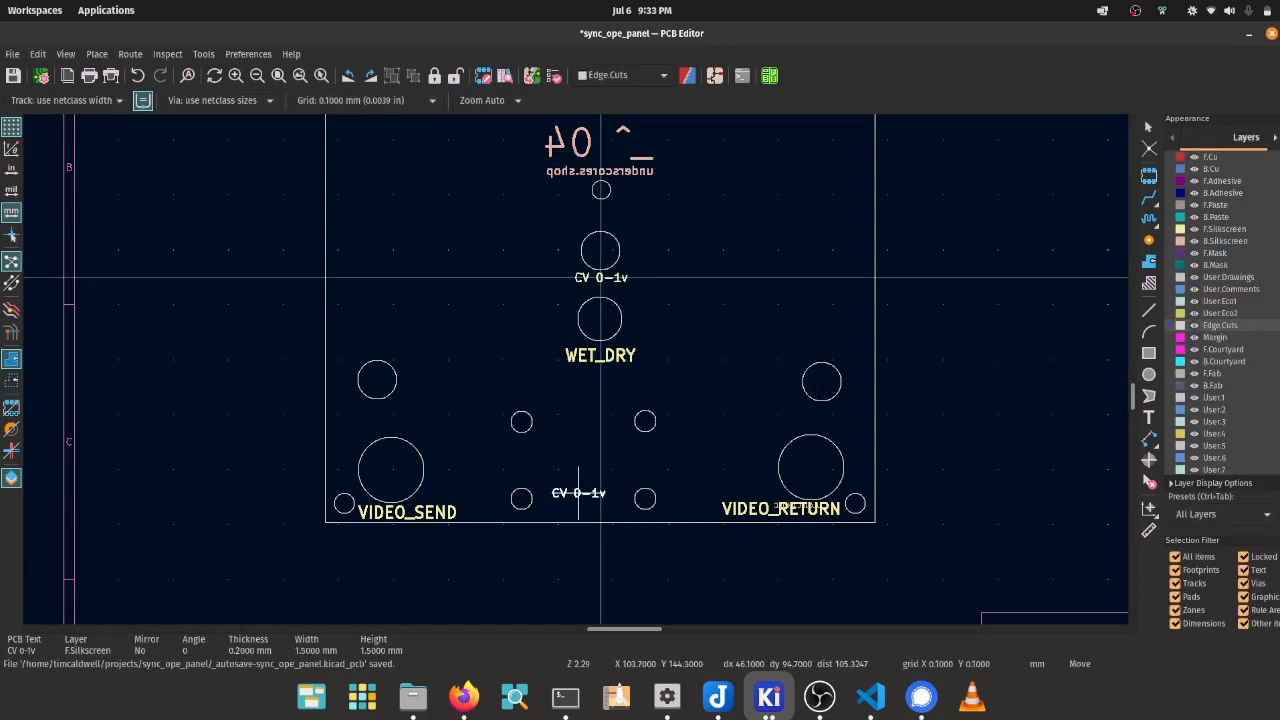
double_click(578, 499)
type("BLANKING CALIBRATION")
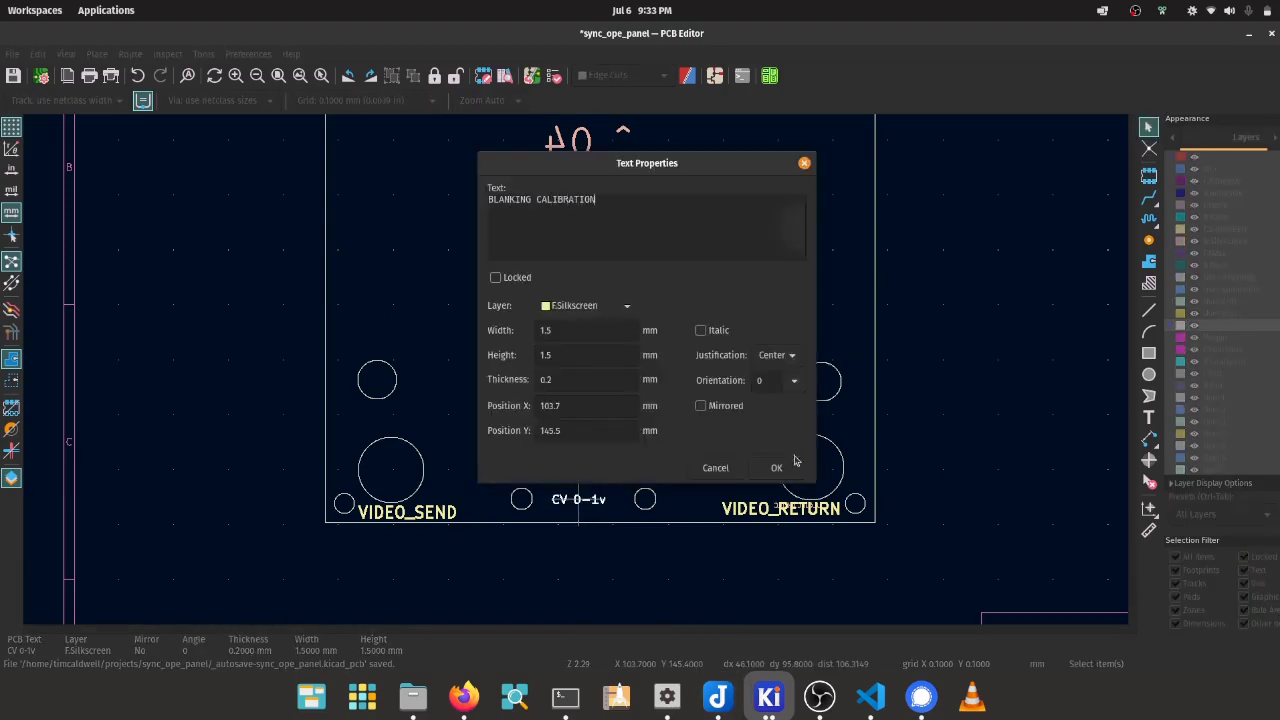
left_click(776, 467)
Set the BLANKING CALIBRATION label to 1 mm width and height and 0.15 mm thickness, and move it amid the four small holes.
double_click(580, 500)
type("1")
left_click(587, 360)
type("1")
left_click(592, 380)
type("0.15")
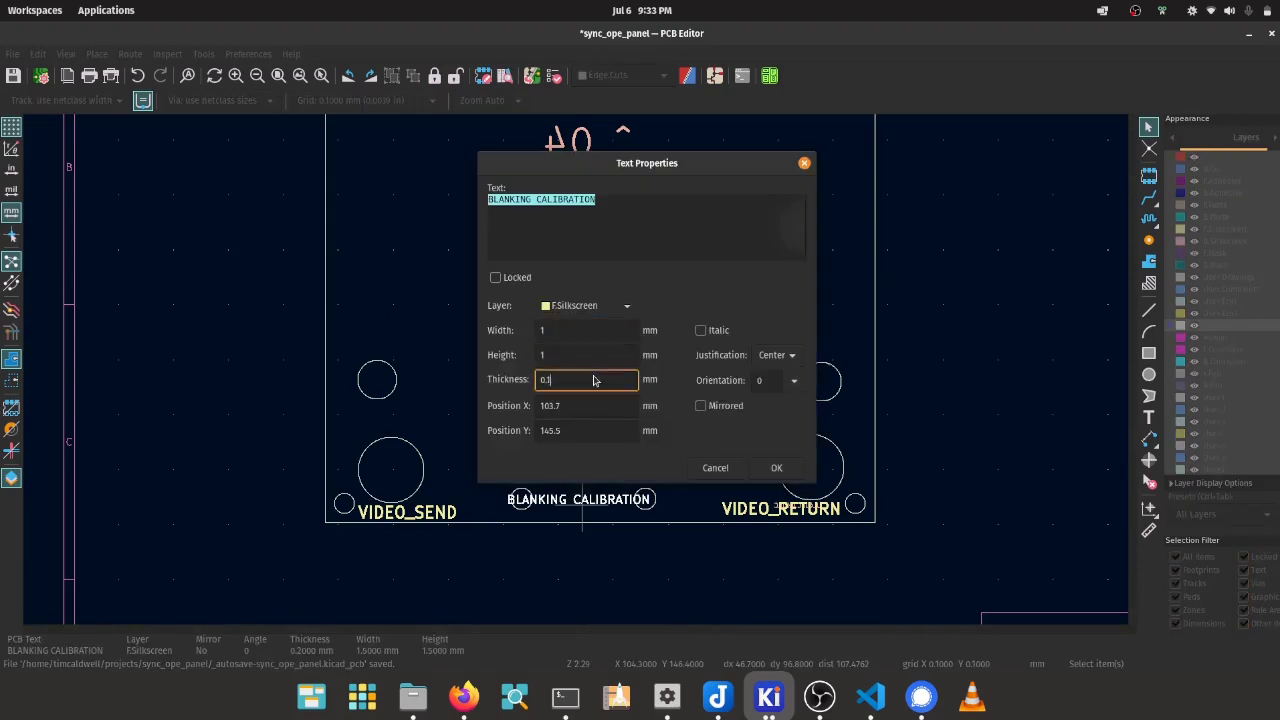
left_click(776, 467)
scroll(579, 380, "up", 3)
left_click_drag(583, 284, 586, 306)
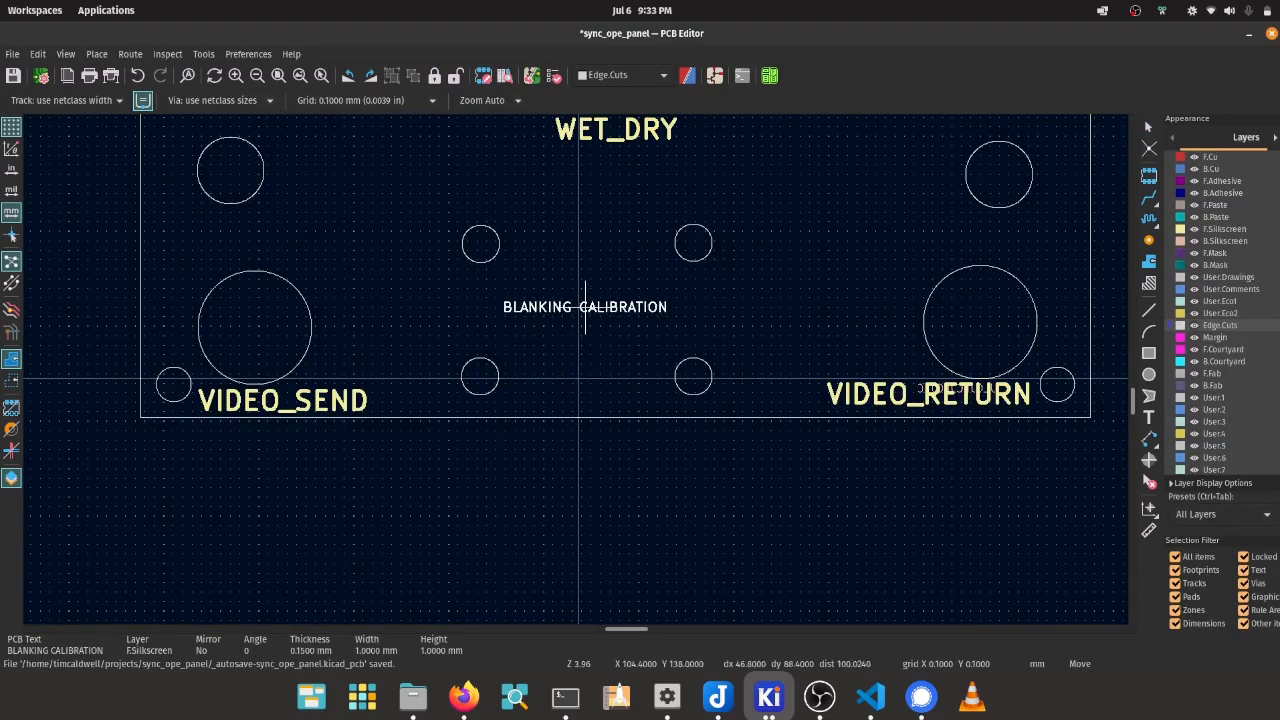
middle_click_drag(586, 306, 620, 433)
Duplicate the BLANKING CALIBRATION label, change the copy to a [ rotated to 270 degrees, and place it above the upper-left small hole.
key("ctrl+d")
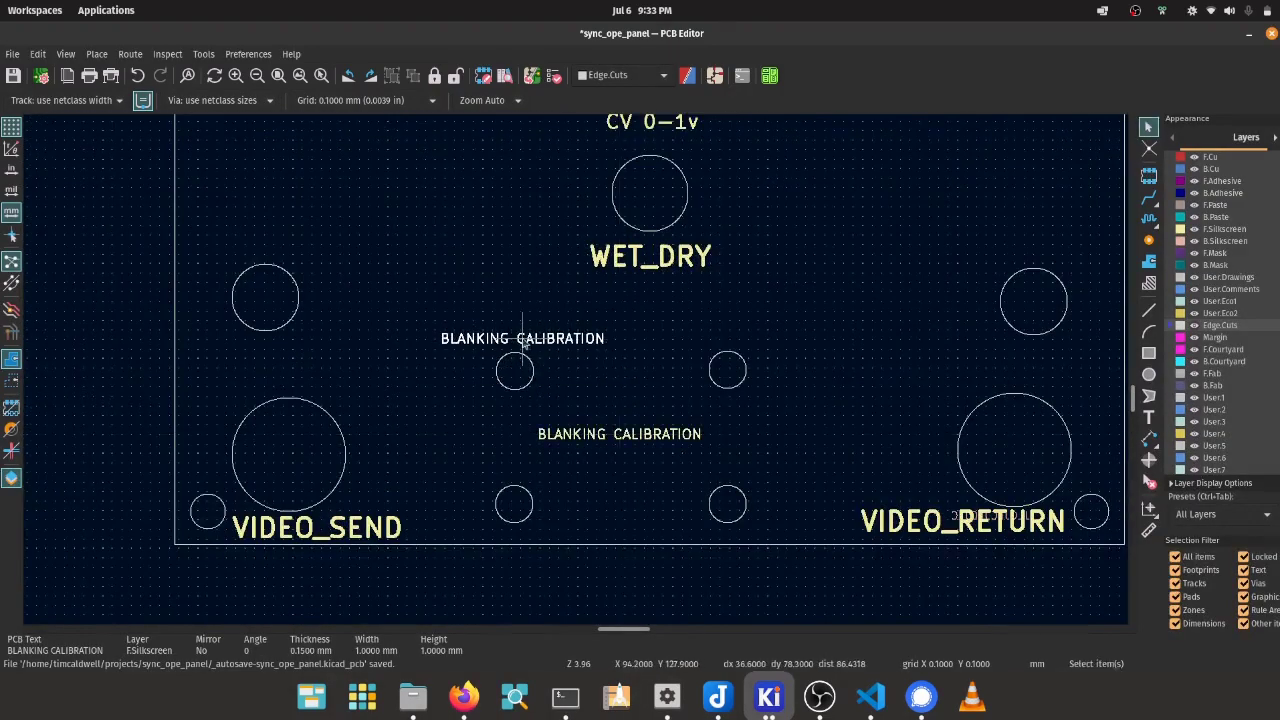
double_click(521, 338)
left_click(771, 465)
key("r")
key("r")
left_click(514, 338)
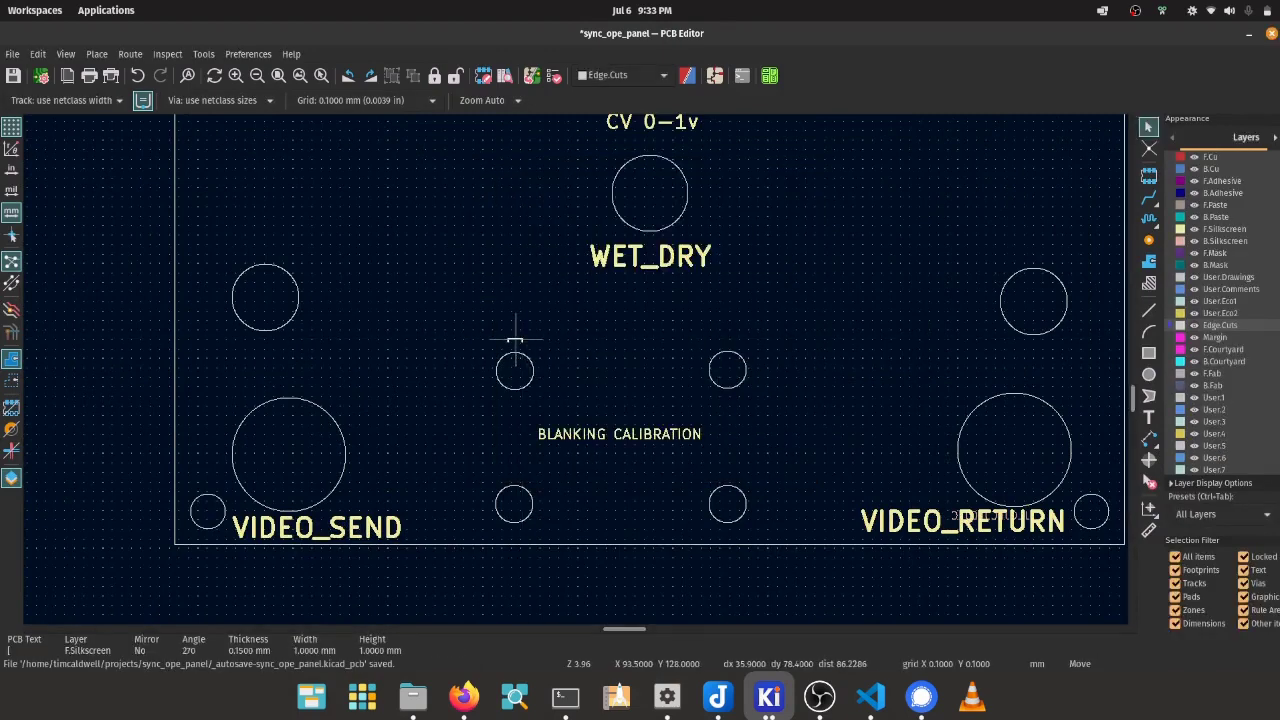
Place rotated bracket copies below the lower-left small hole, left of the upper-right one and right of the lower-right one.
left_click(519, 527)
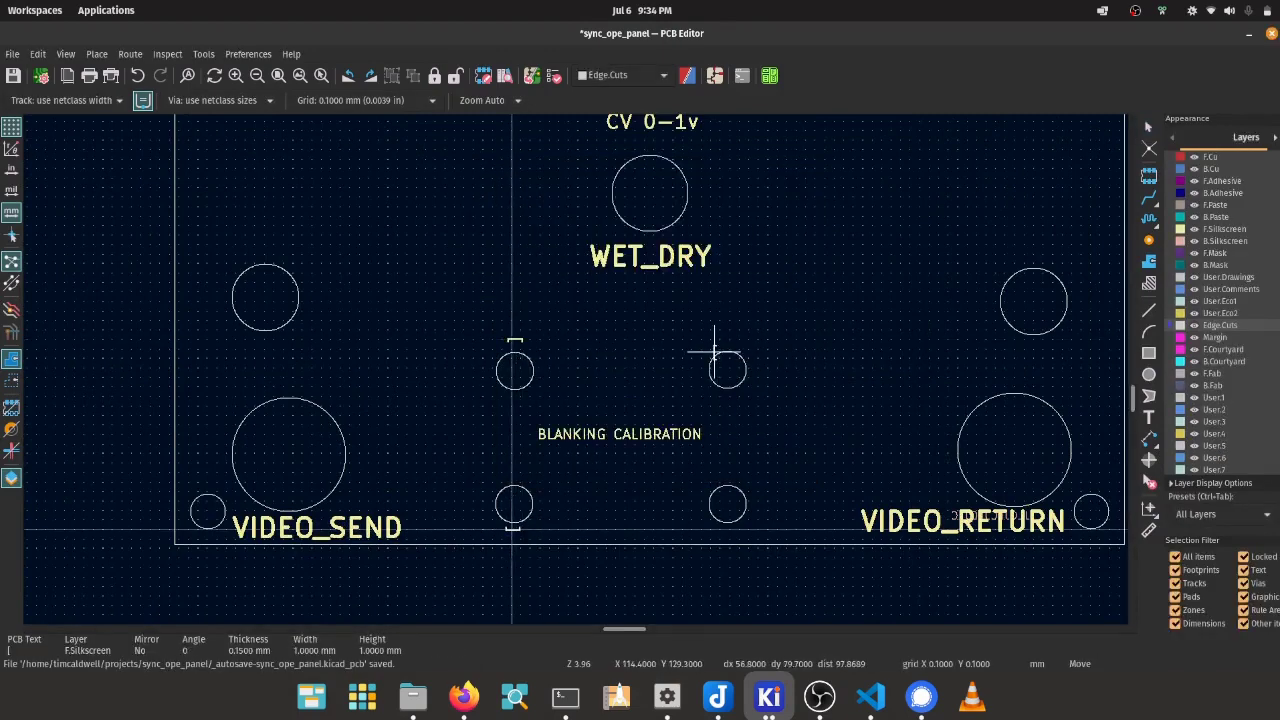
left_click(702, 366)
key("ctrl+d")
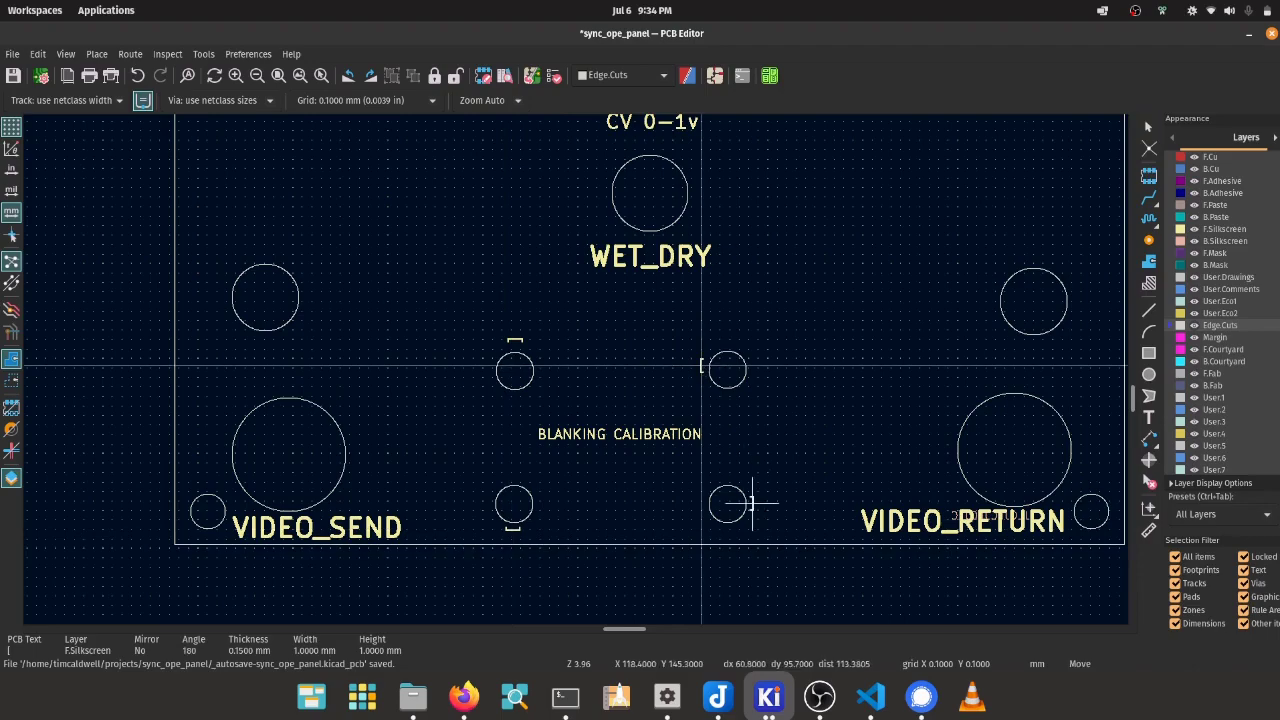
key("r")
key("r")
left_click(752, 504)
scroll(571, 371, "down", 2)
scroll(576, 374, "down", 2)
key("alt+v")
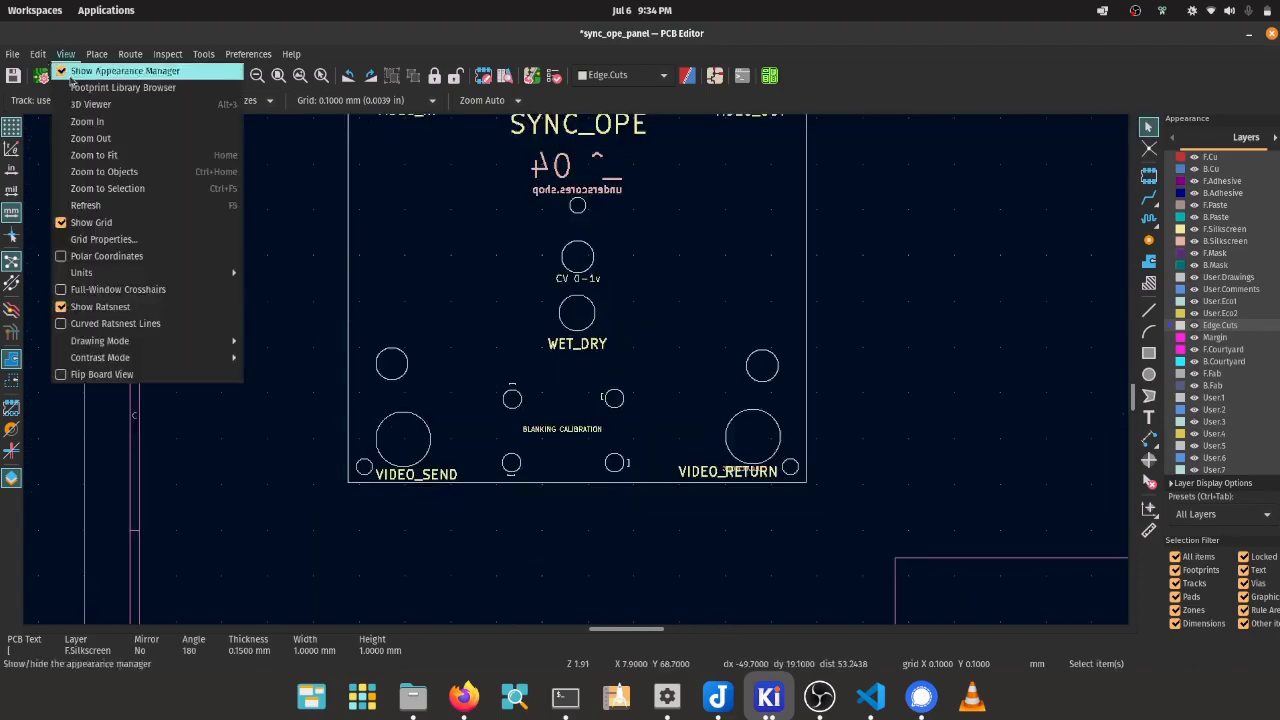
key("Return")
key("alt+Tab")
Duplicate the 12V DC label, change the copy's text to EFFECT SEND & SYNC RESTORE, and place it beneath the SYNC_OPE title.
scroll(523, 307, "up", 5)
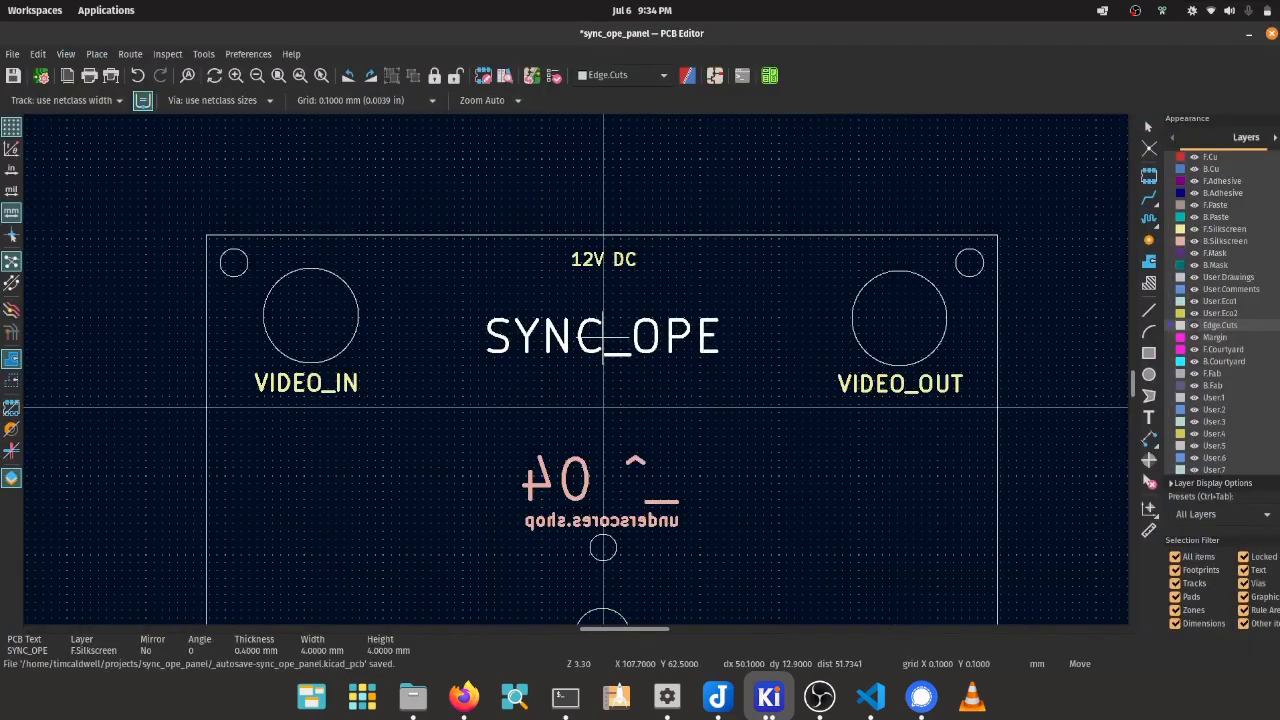
left_click(603, 259)
key("ctrl+d")
type("eSYNC RESTORE")
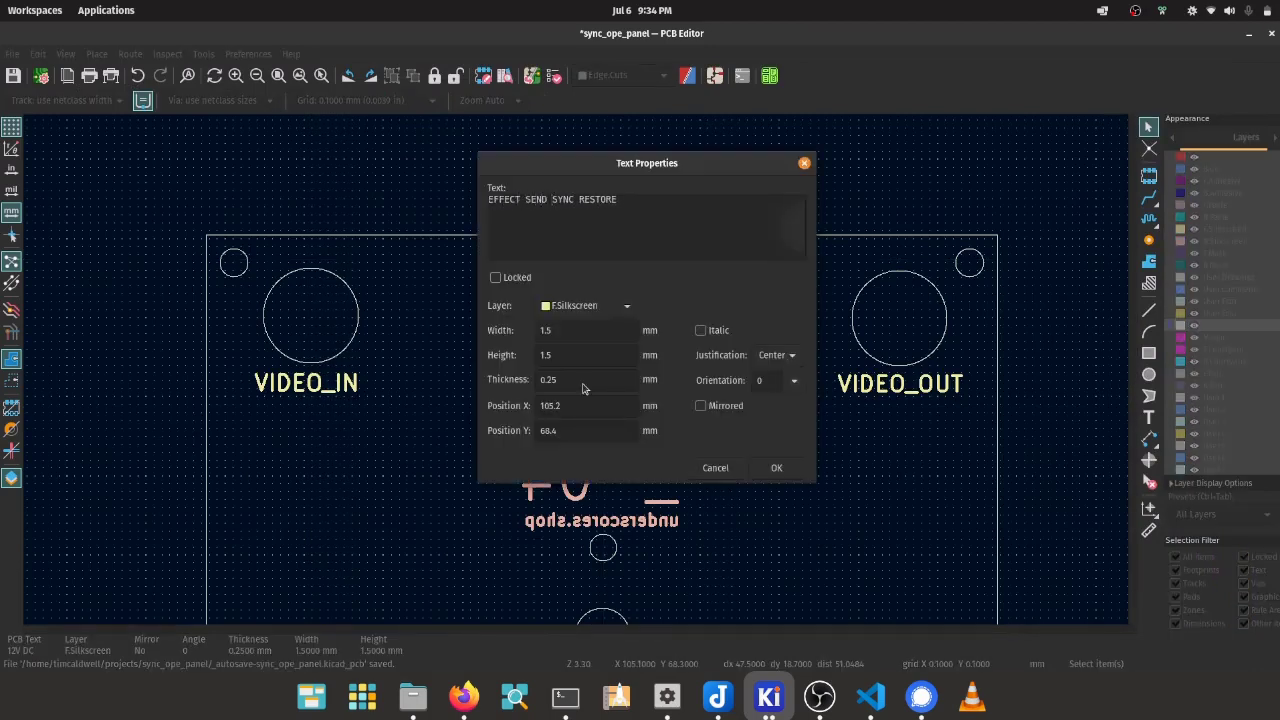
key("Return")
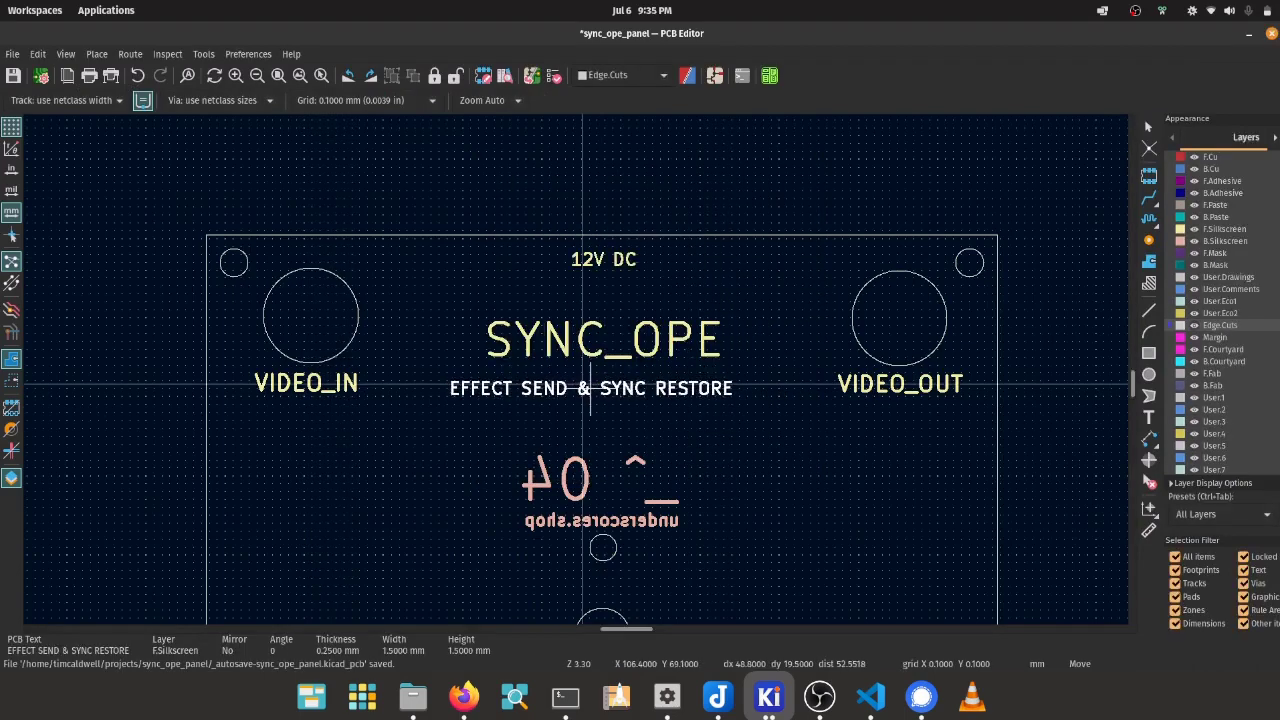
scroll(569, 330, "down", 5)
scroll(566, 441, "up", 3)
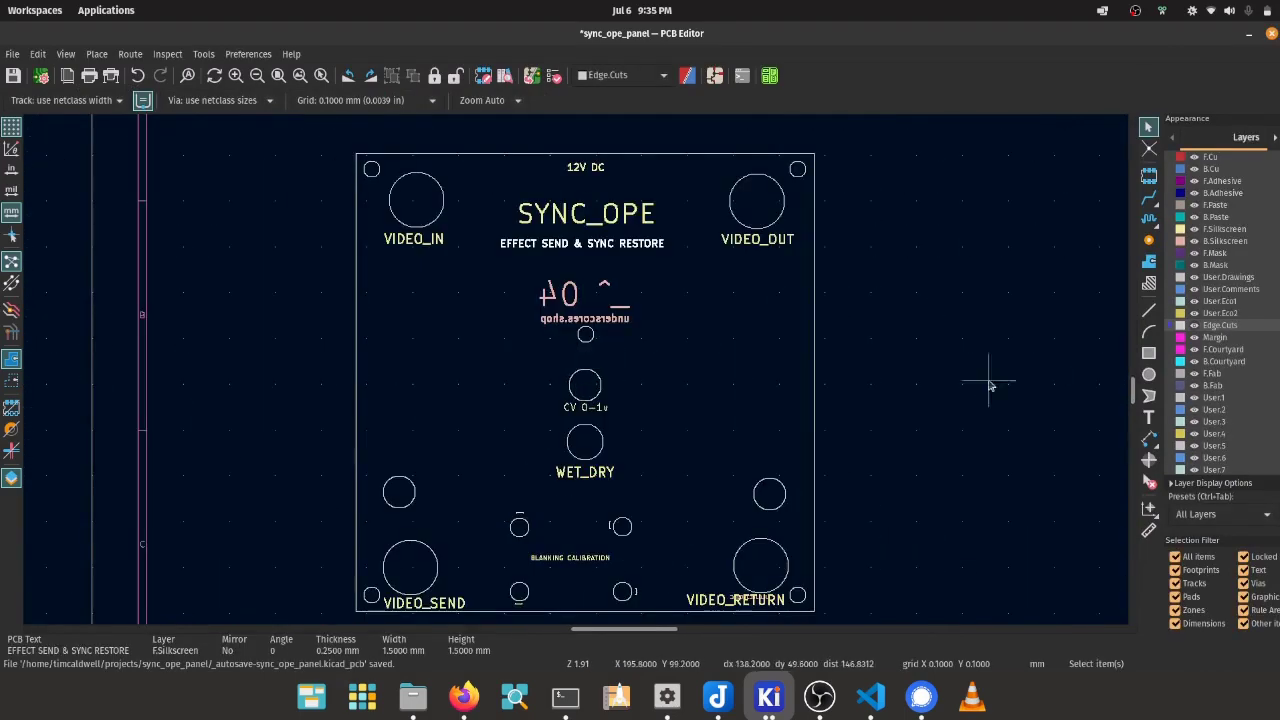
Draw a line on F.Silkscreen between the two holes above VIDEO_SEND and set its line width to 0.15 mm.
key("ctrl+shift+l")
scroll(405, 530, "up", 3)
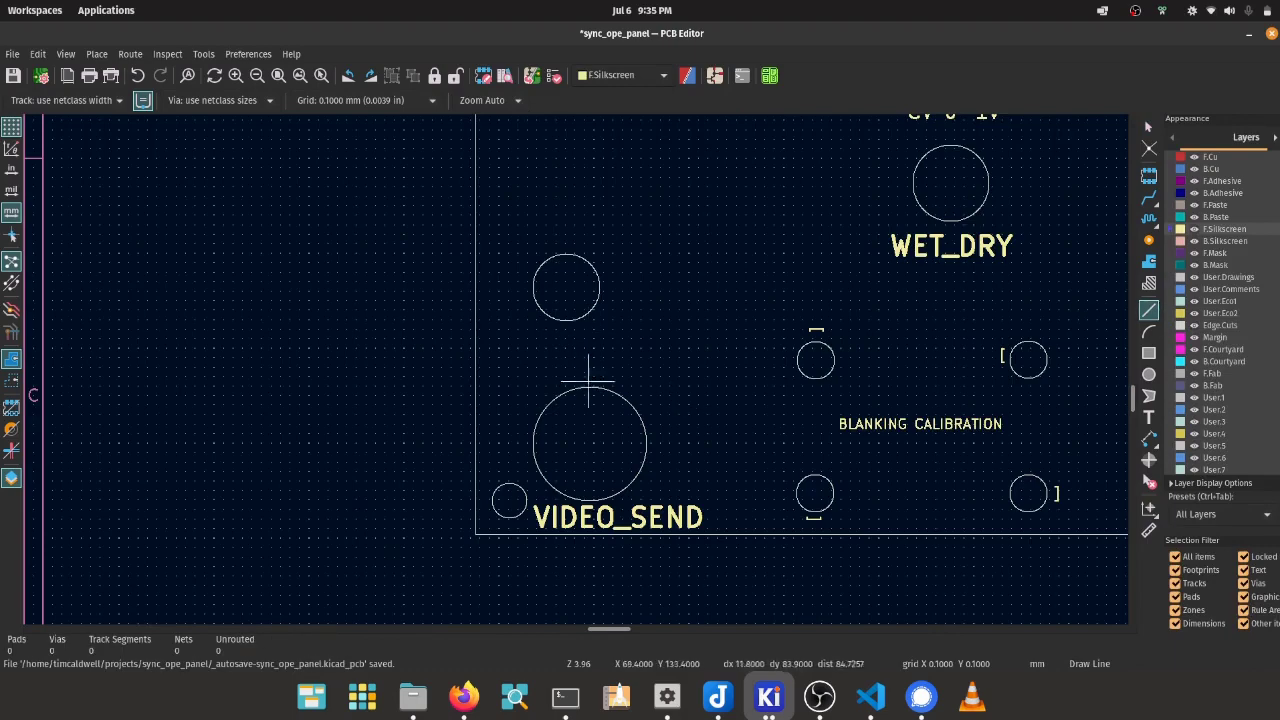
left_click(578, 376)
double_click(584, 330)
key("e")
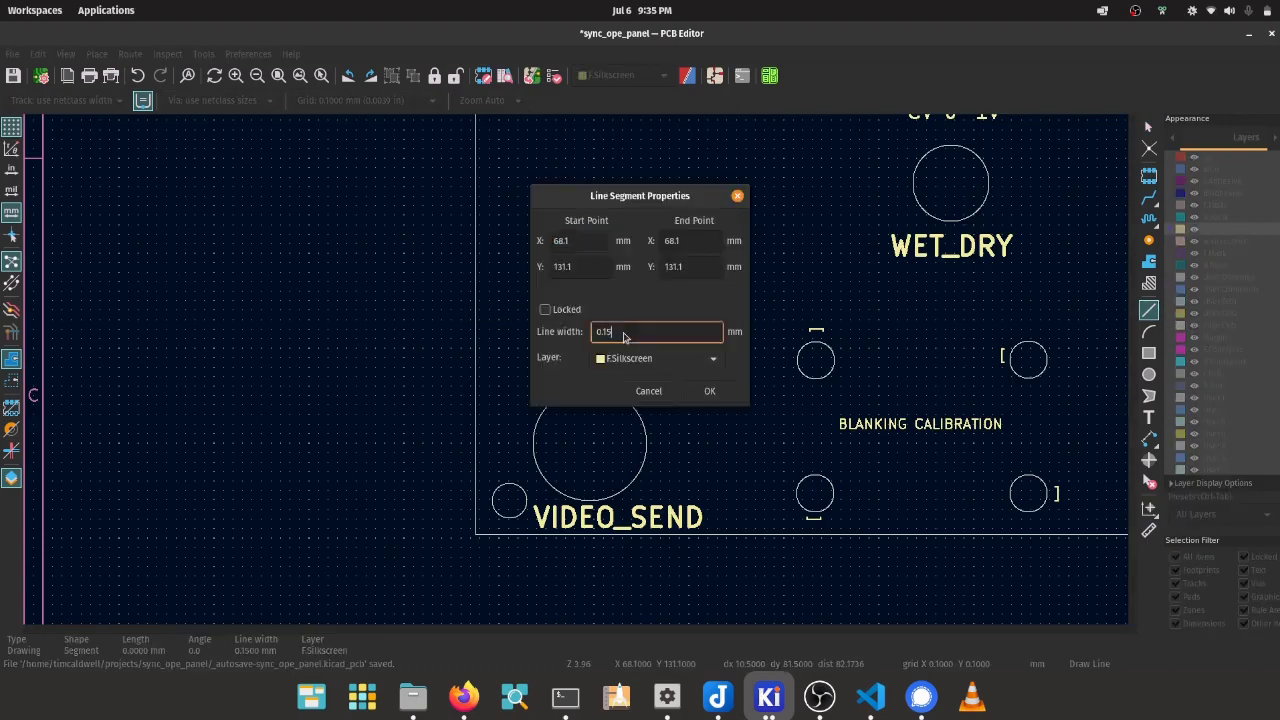
key("Return")
Place a matching silkscreen line, about 4.75 mm long, between the two holes above VIDEO_RETURN.
key("m")
scroll(1003, 297, "up", 2)
left_click(1003, 297)
scroll(566, 300, "down", 8)
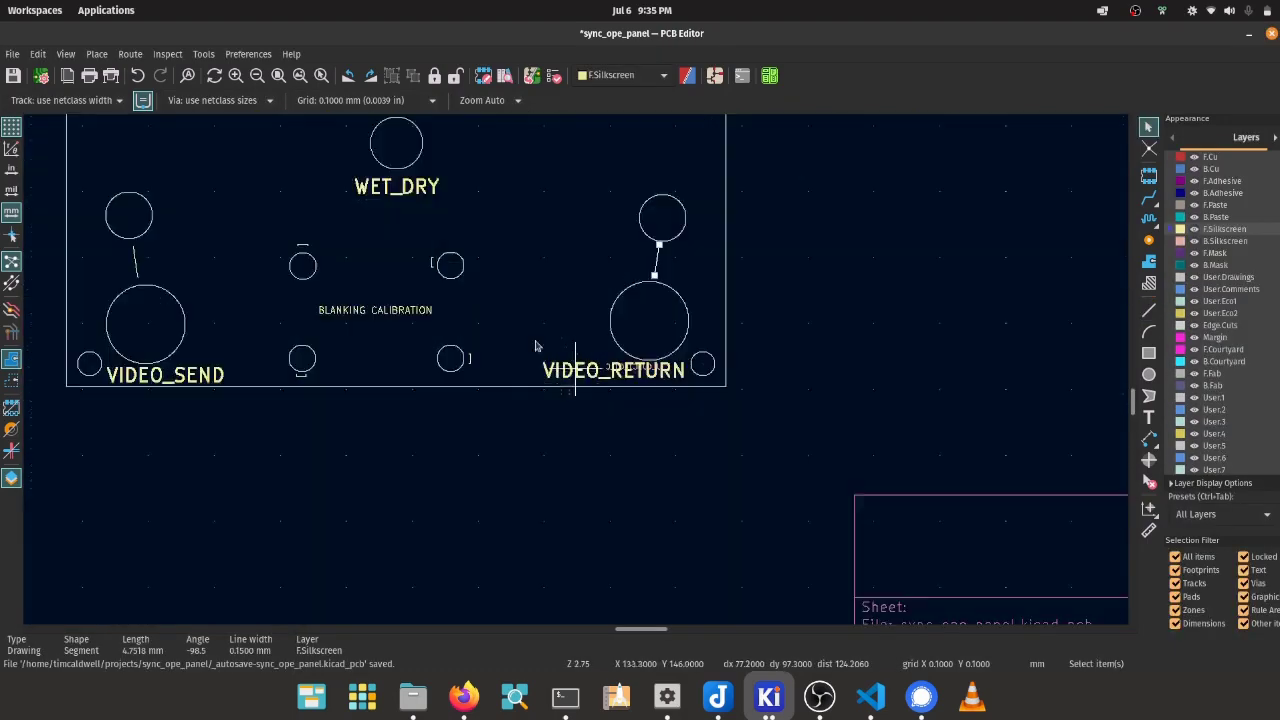
Save the panel board file.
scroll(570, 305, "up", 3)
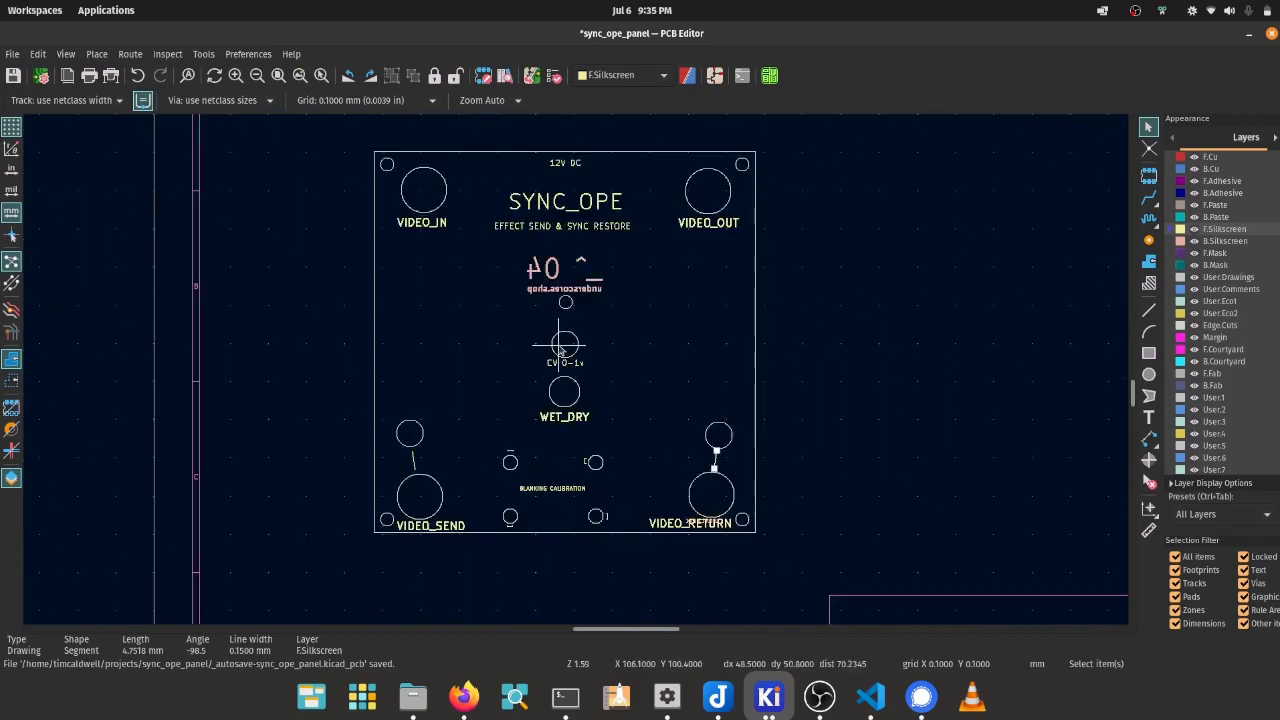
key("ctrl+s")
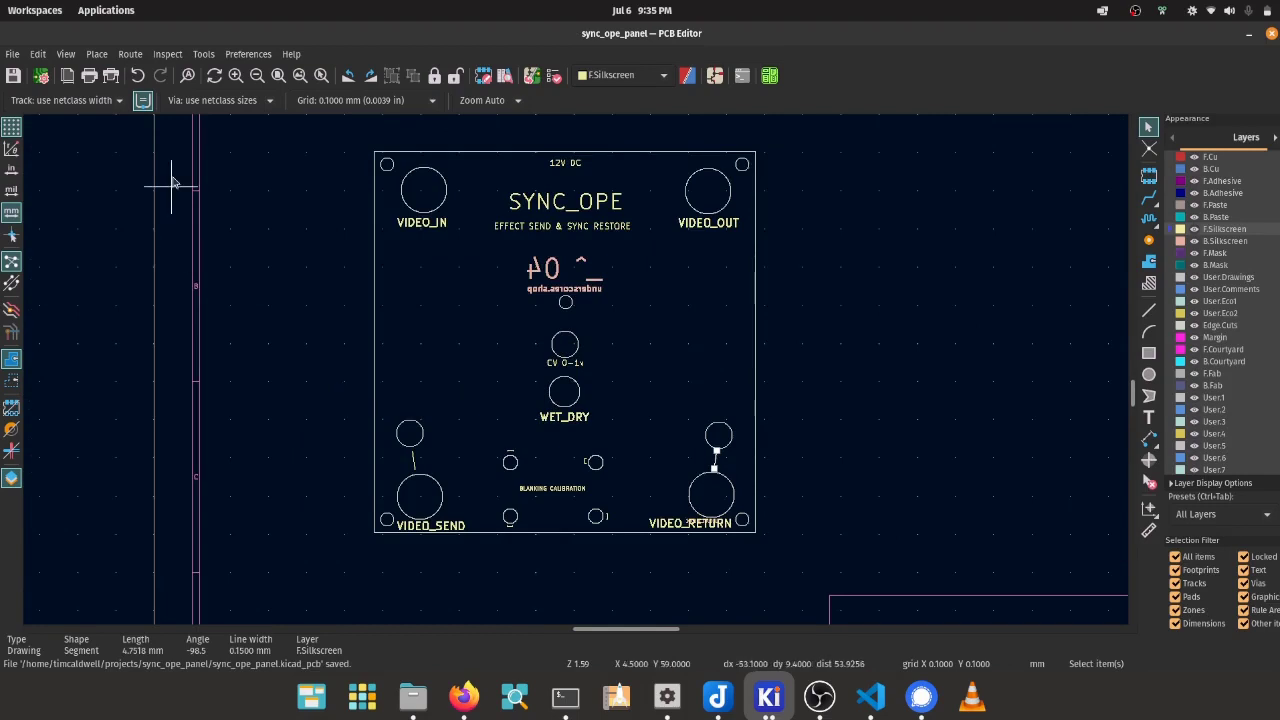
Export the F.Silkscreen layer as a black-and-white SVG limited to the board area.
left_click(13, 54)
mouse_move(113, 138)
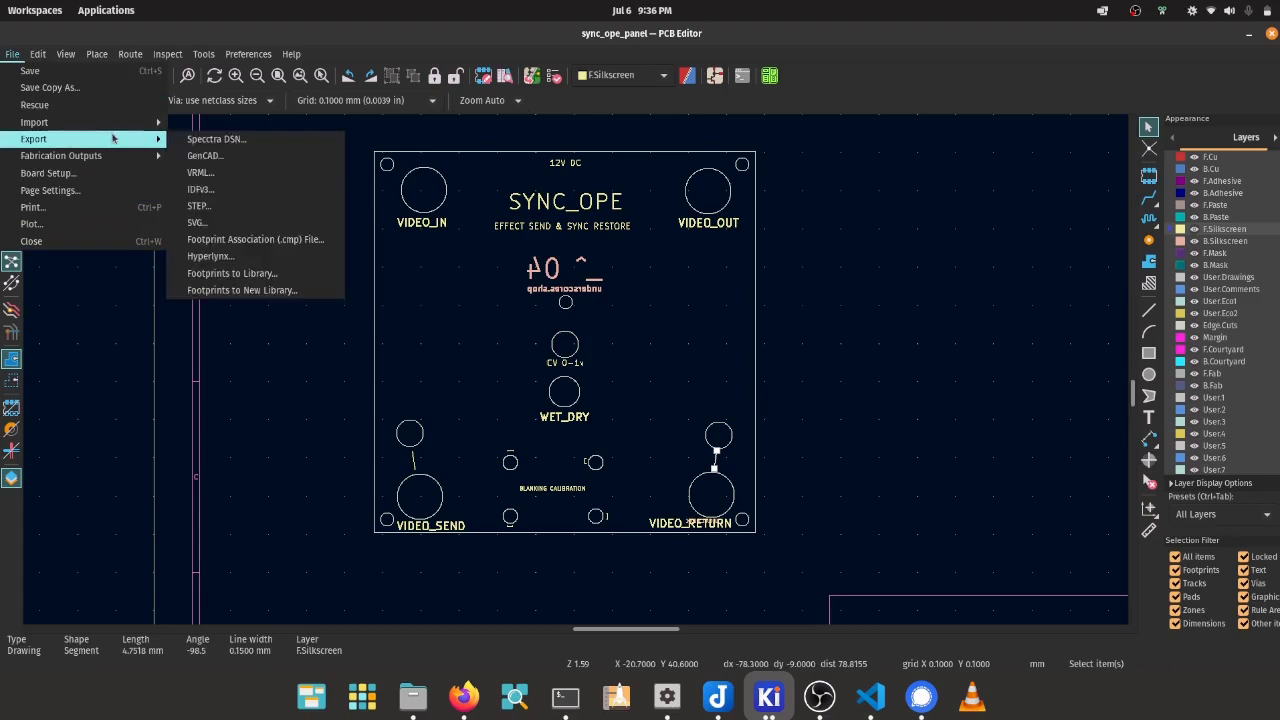
left_click(237, 225)
scroll(637, 319, "down", 4)
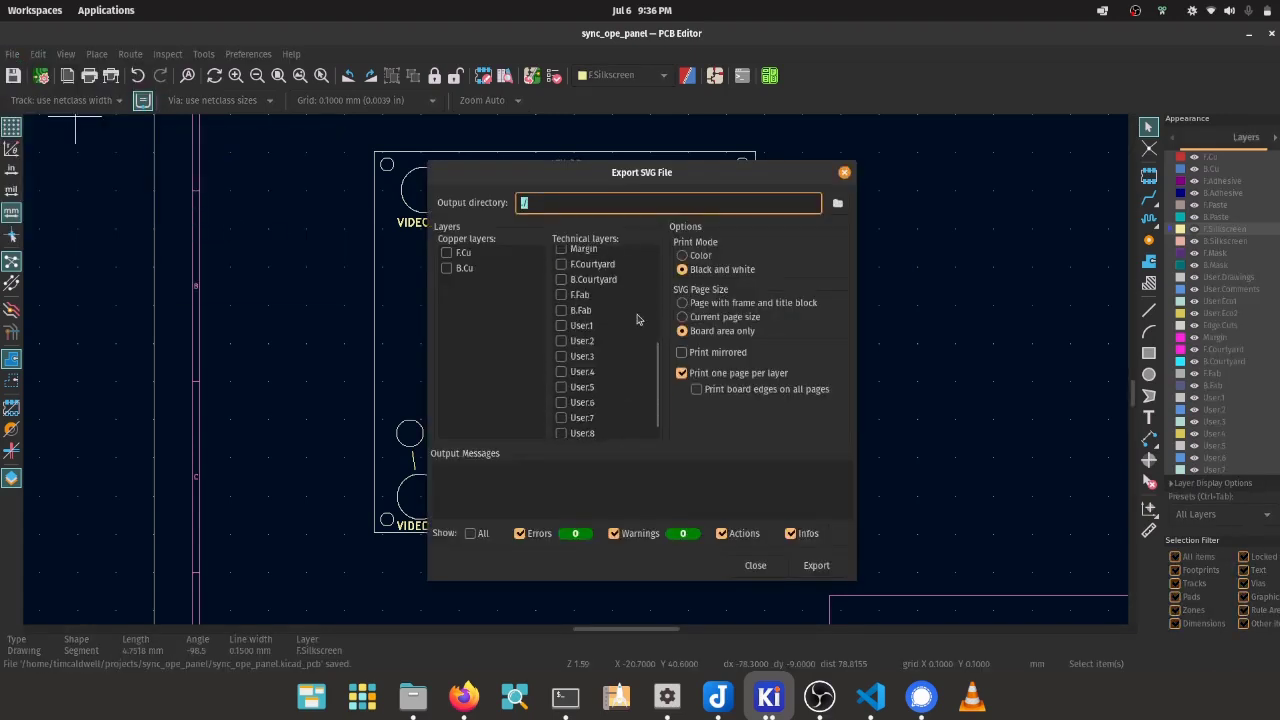
left_click(827, 568)
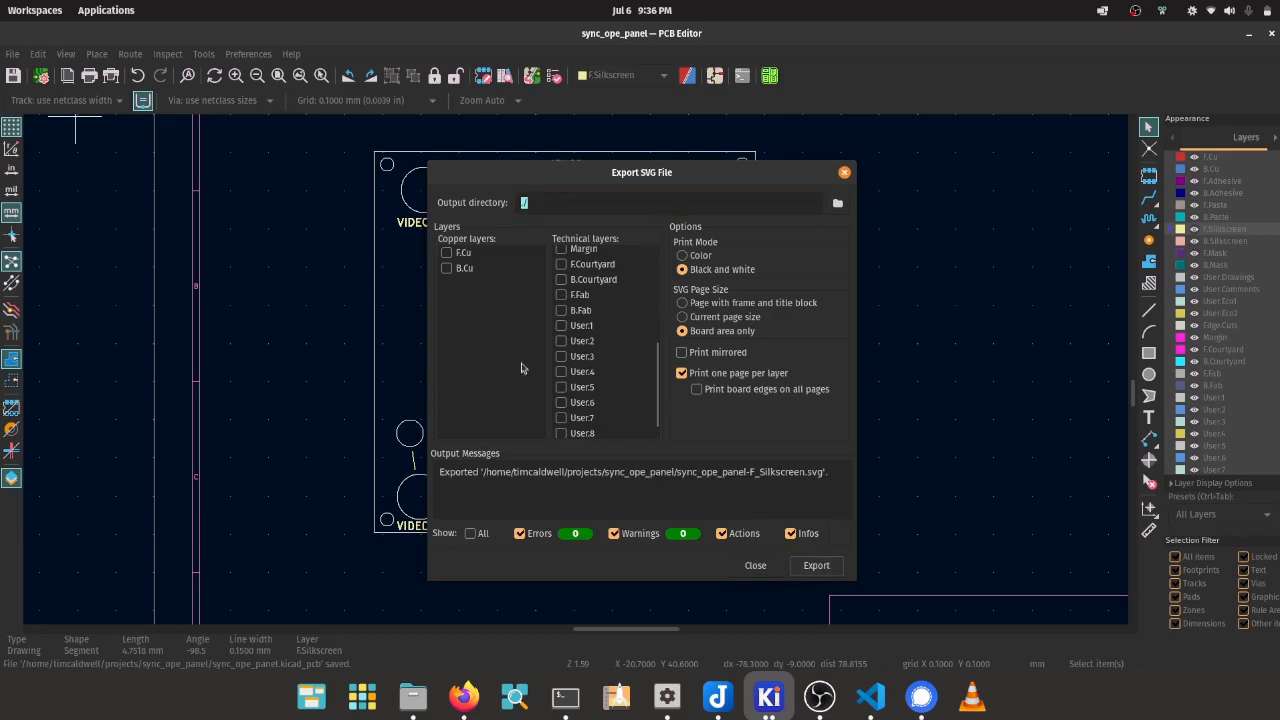
Export only the Edge.Cuts layer as an SVG, close the export dialog and bring up the file manager.
scroll(598, 331, "up", 4)
left_click(568, 315)
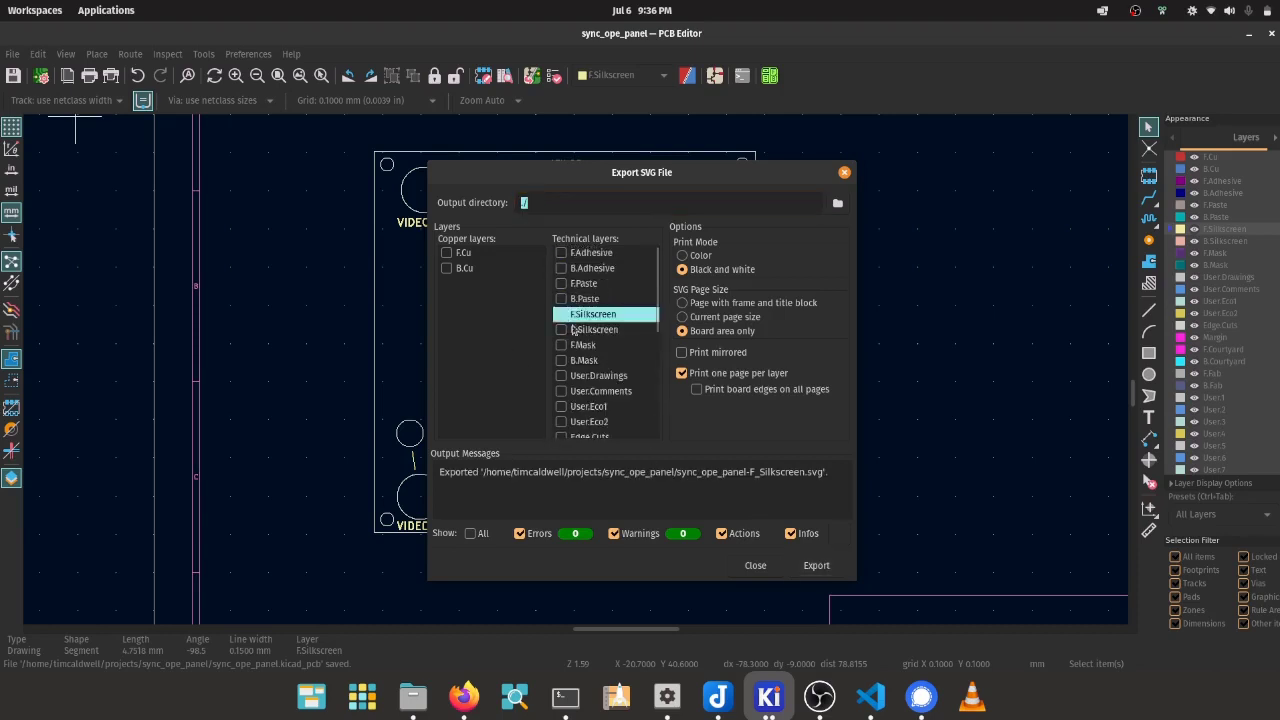
scroll(590, 357, "down", 1)
left_click(561, 380)
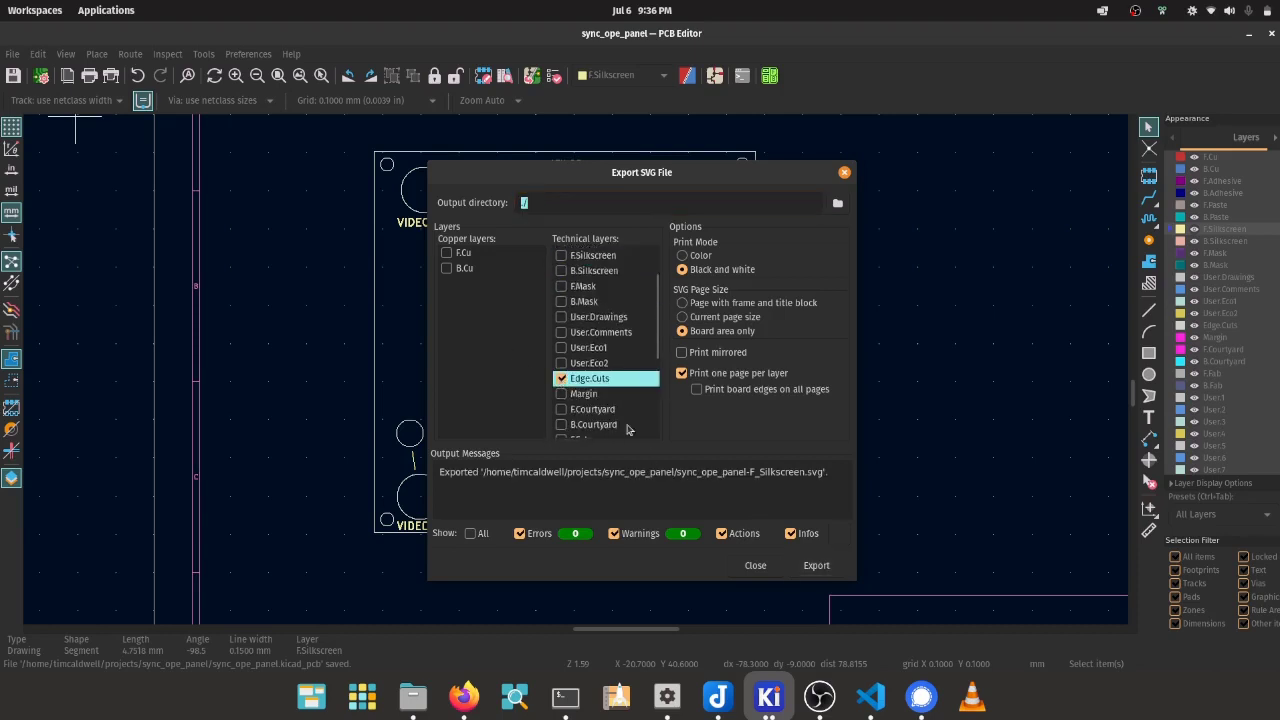
left_click(811, 569)
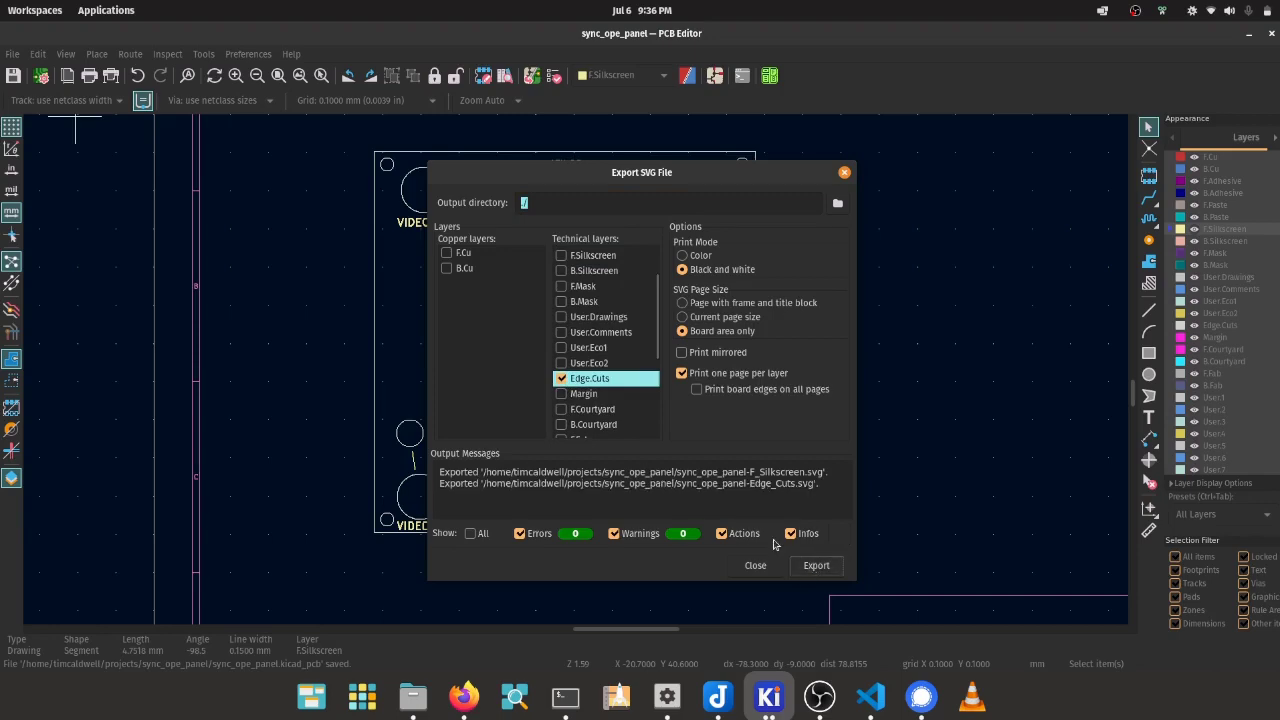
left_click(755, 565)
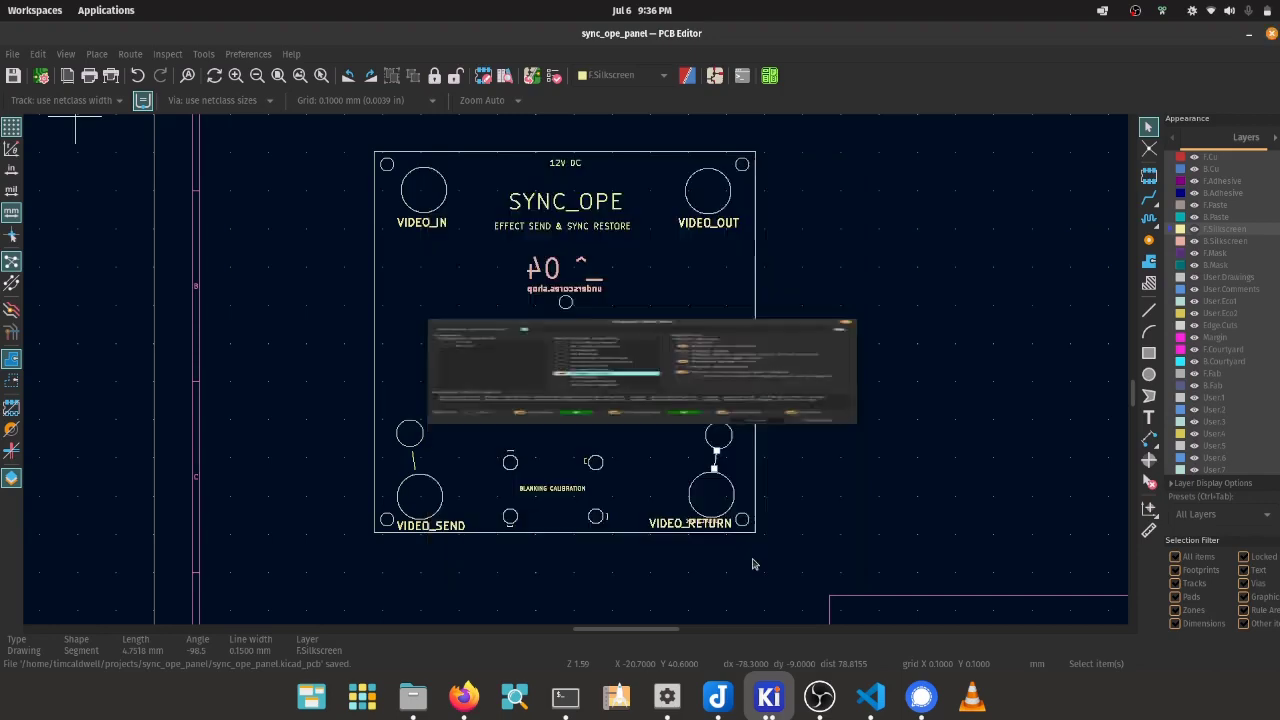
left_click(413, 697)
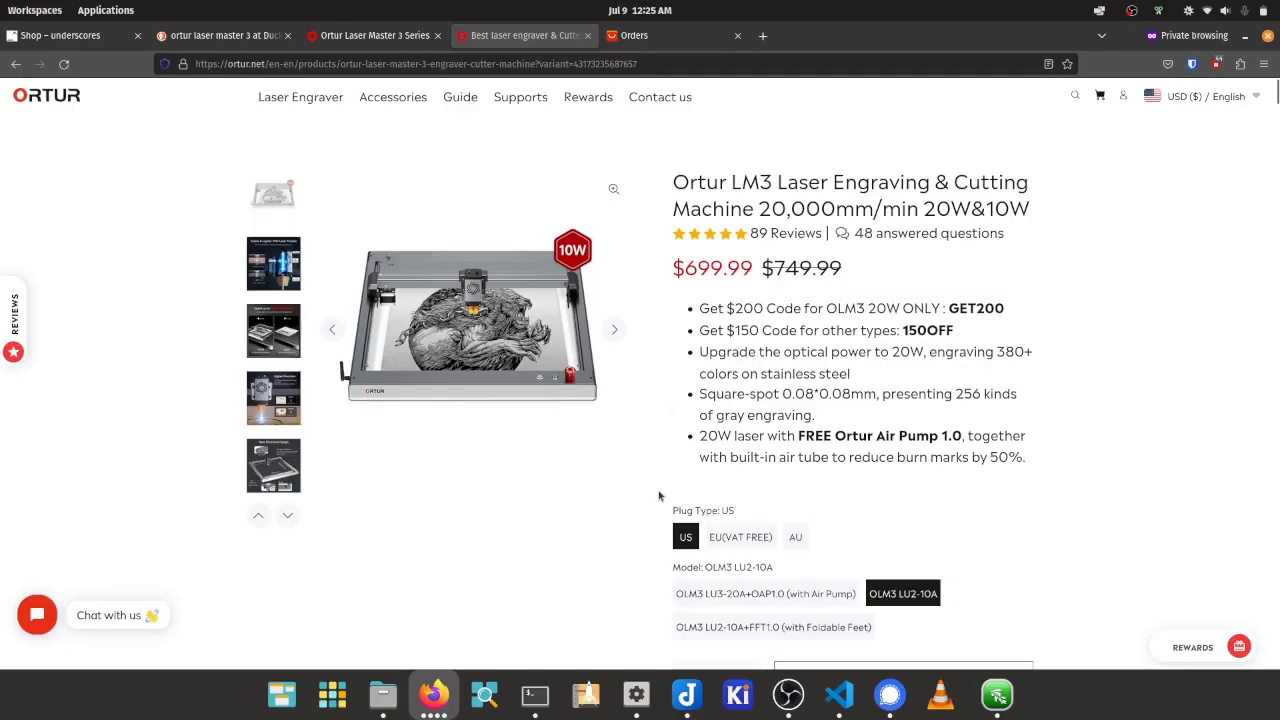
Examine the Ortur Laser Master 3 product page in Firefox for its models, features and laser module comparison.
scroll(659, 495, "down", 6)
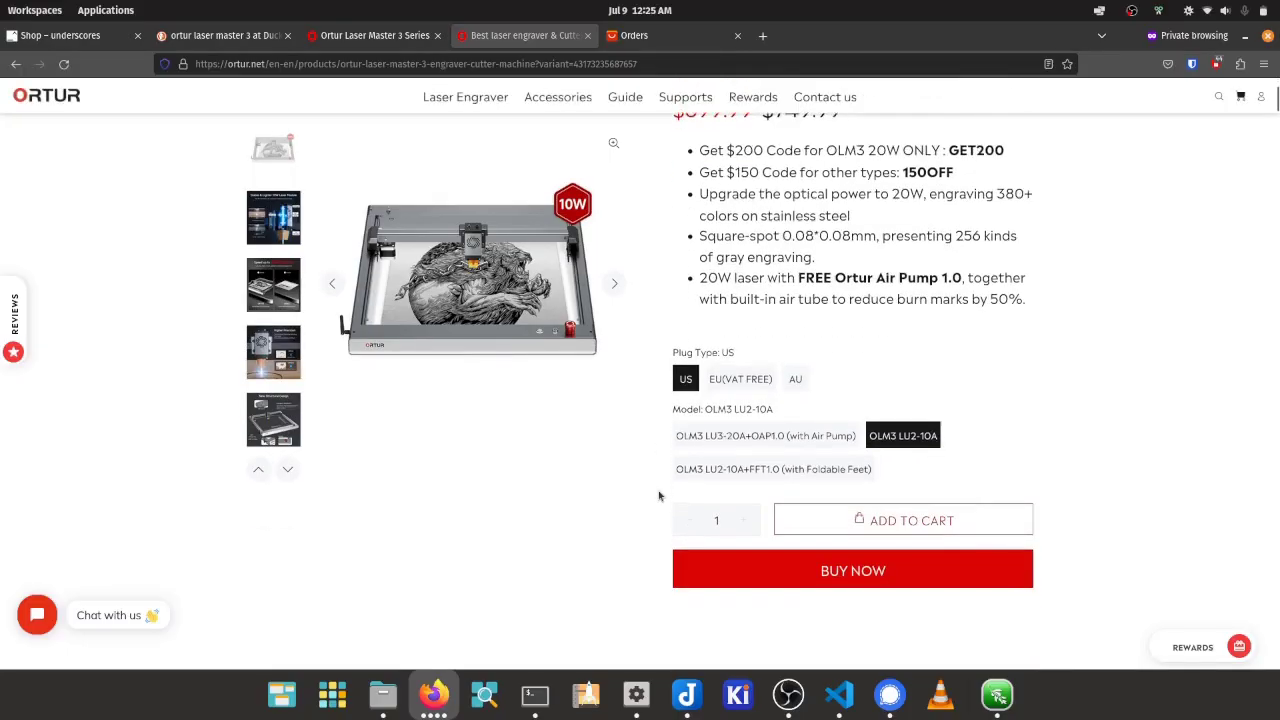
scroll(659, 495, "down", 5)
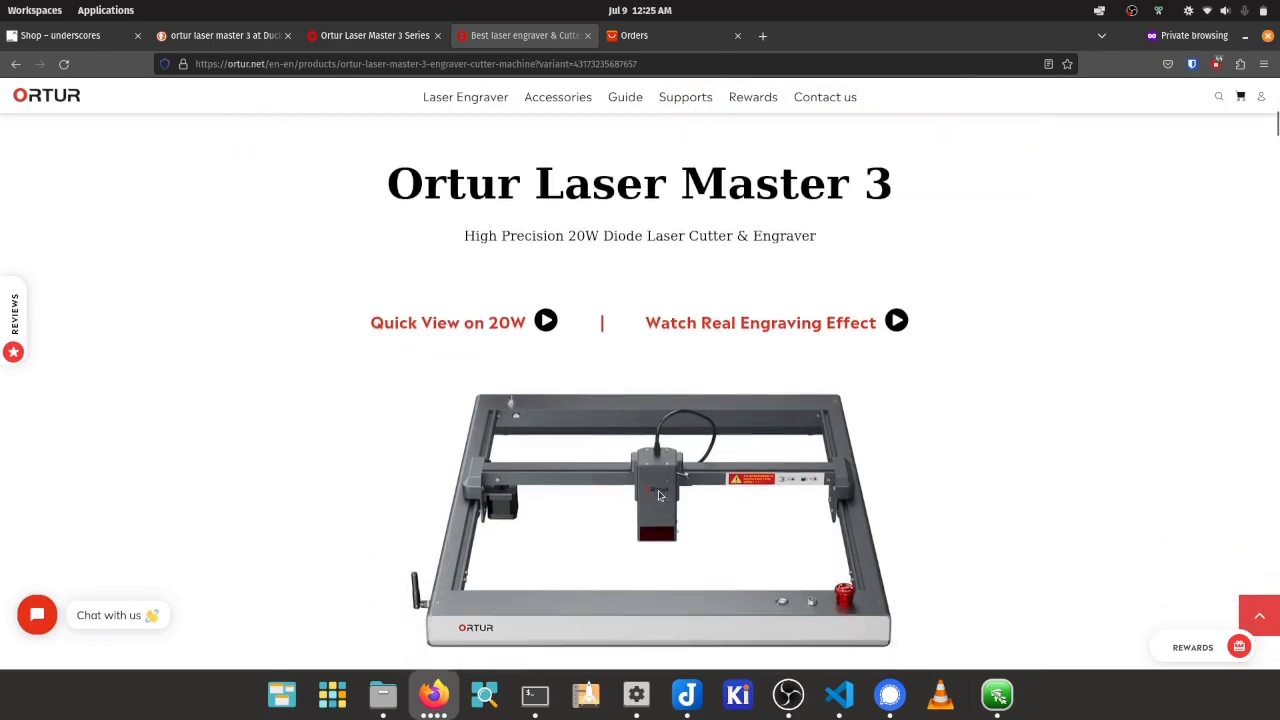
scroll(659, 495, "down", 5)
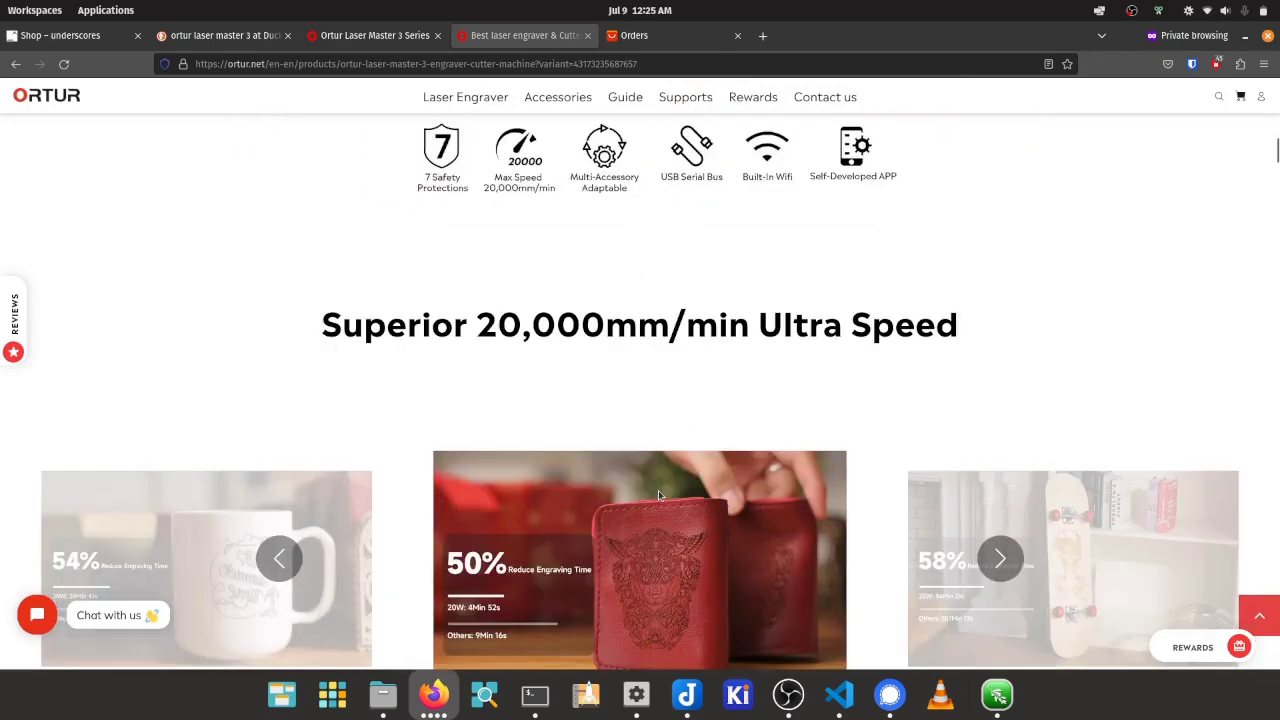
scroll(658, 495, "down", 8)
scroll(658, 495, "down", 3)
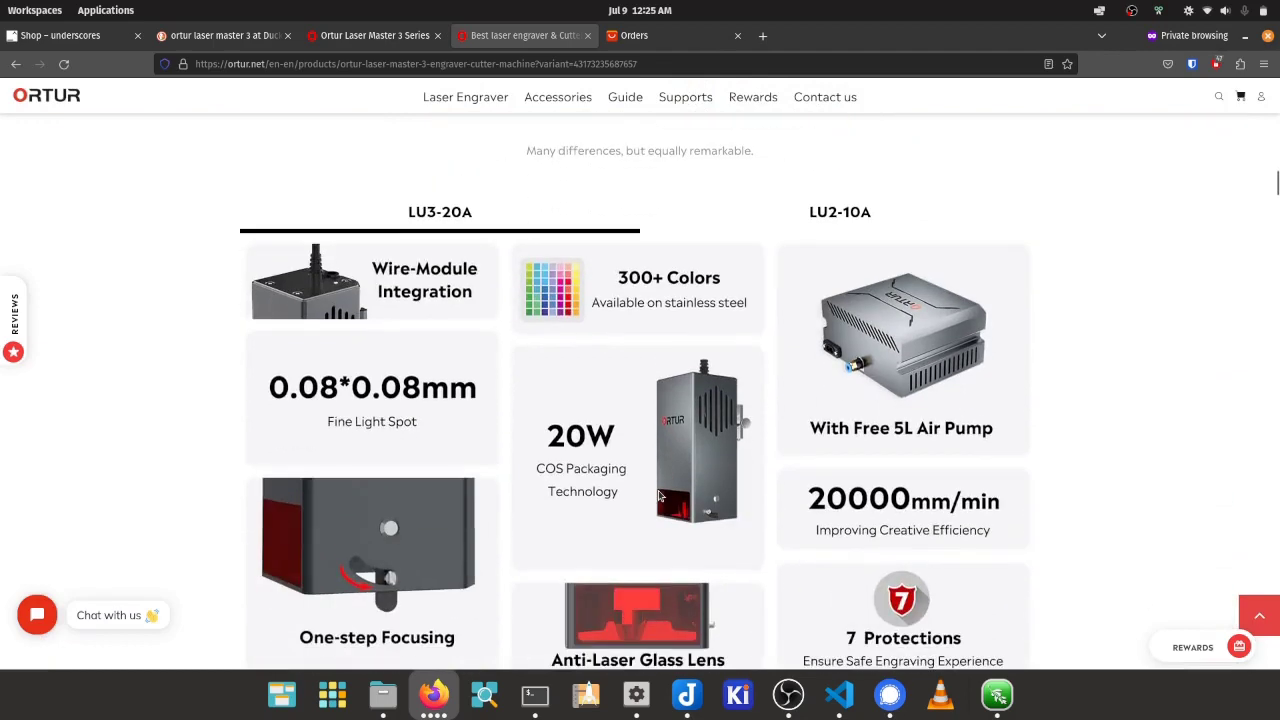
scroll(659, 495, "down", 3)
scroll(659, 495, "down", 4)
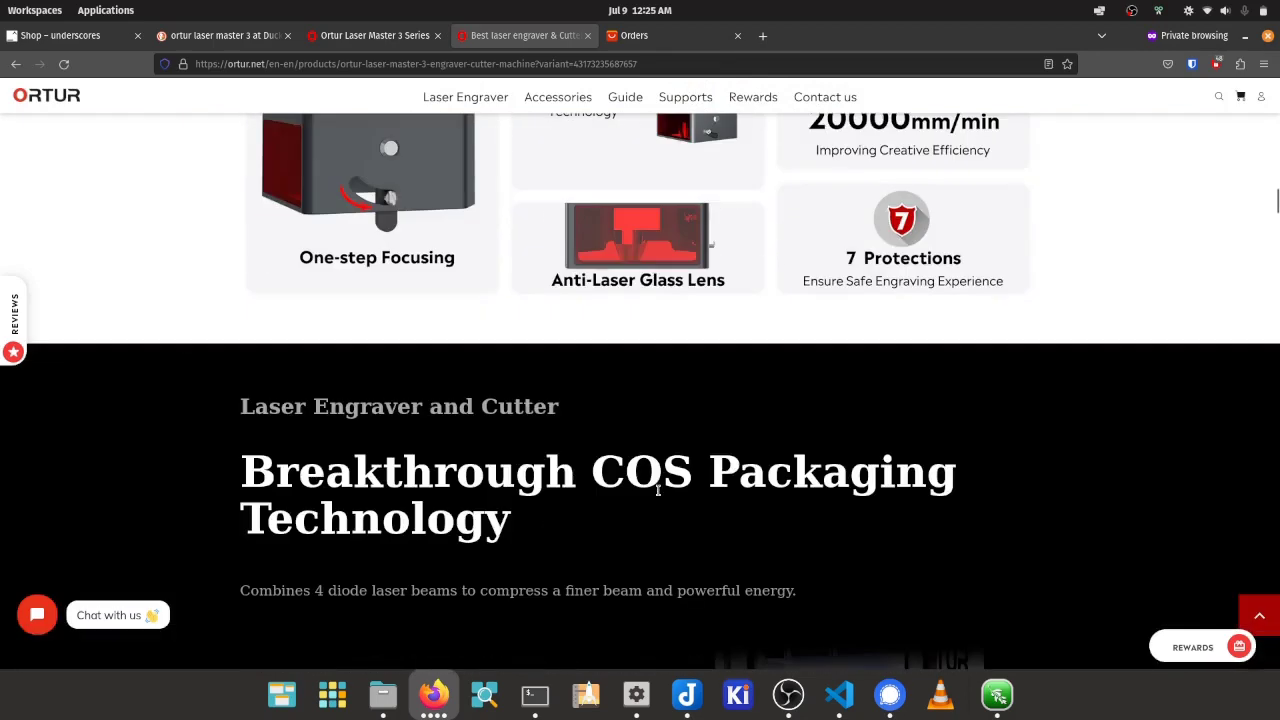
Look through the finished orders for the laser engraver enclosure, fume extractor, honeycomb work bed and air pump.
left_click(634, 35)
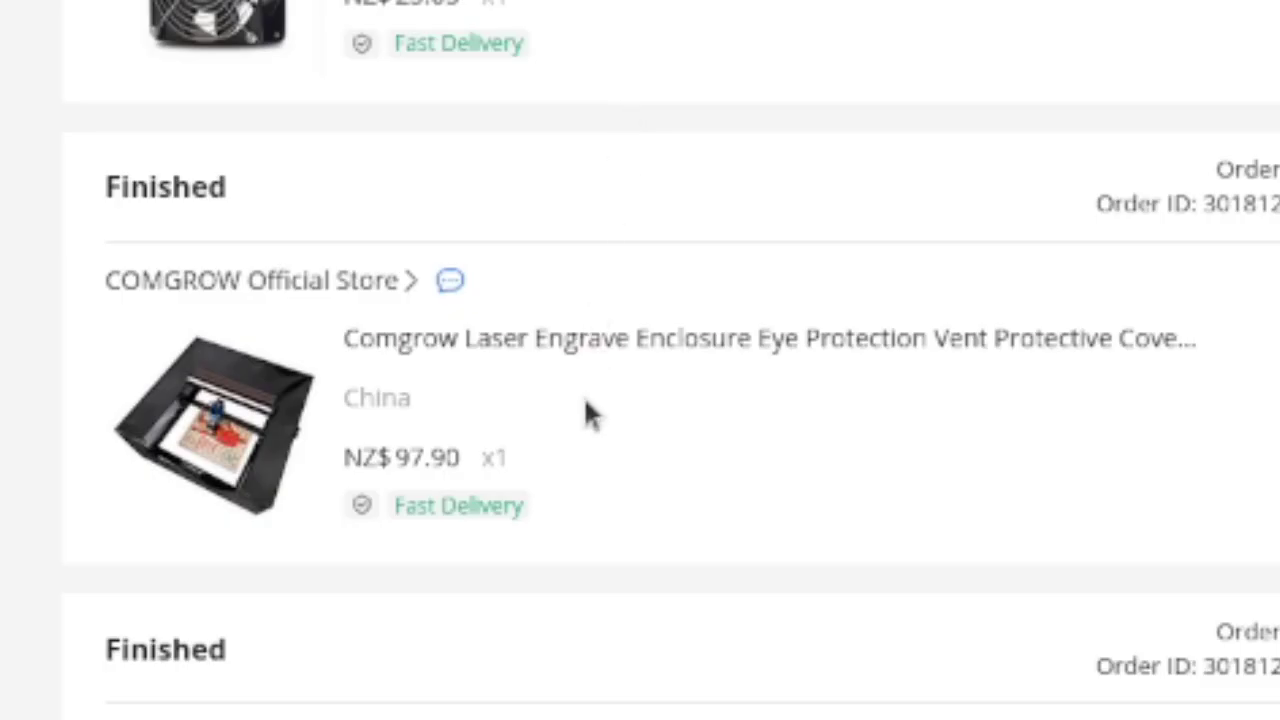
scroll(682, 545, "up", 4)
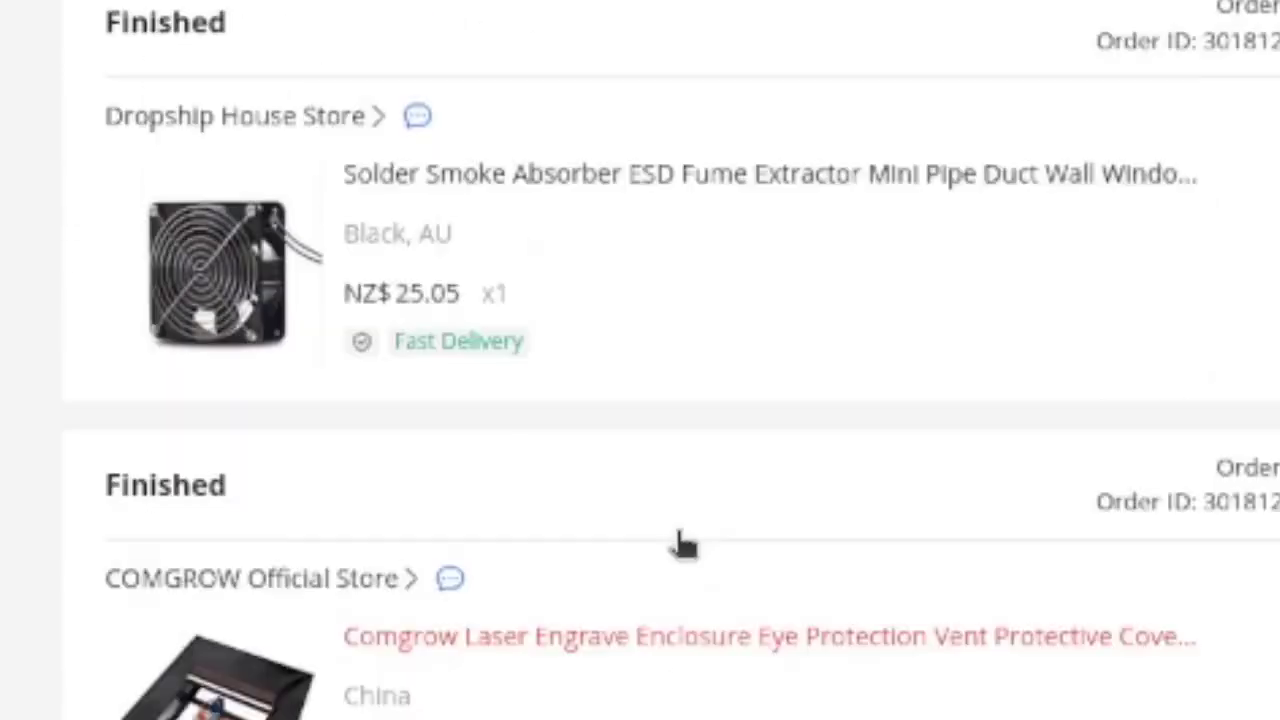
scroll(760, 520, "up", 5)
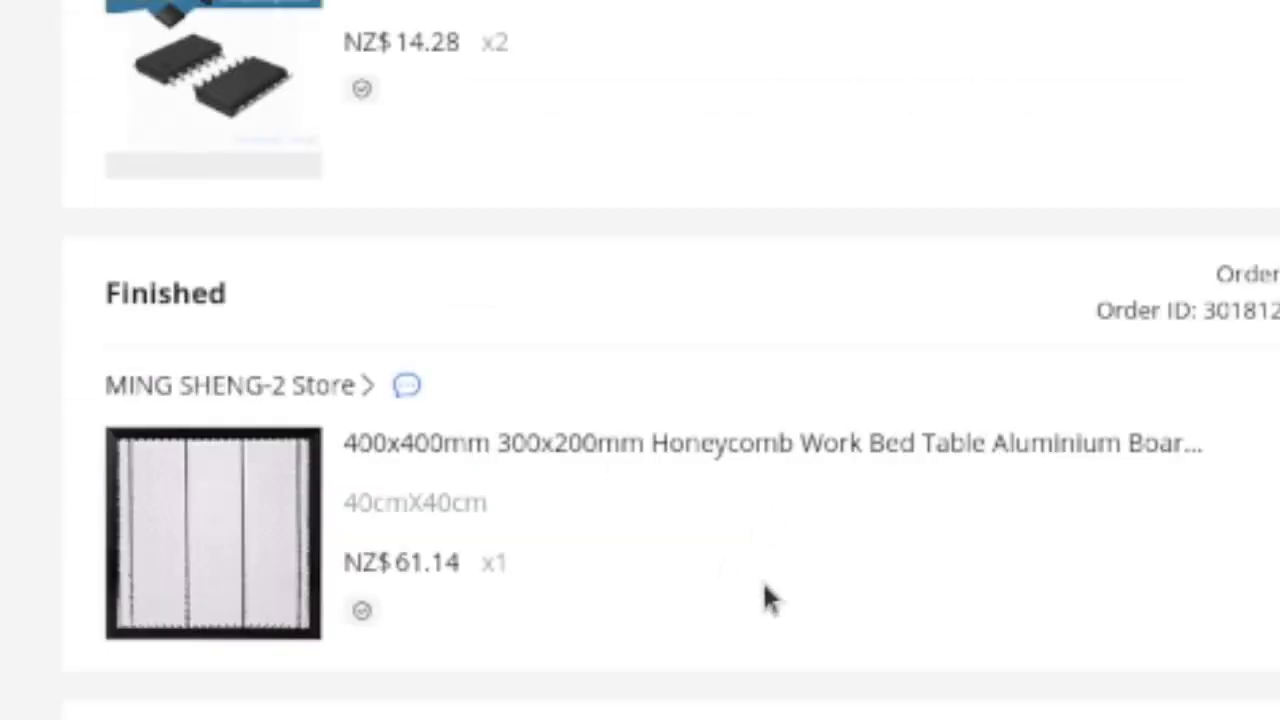
scroll(765, 590, "down", 15)
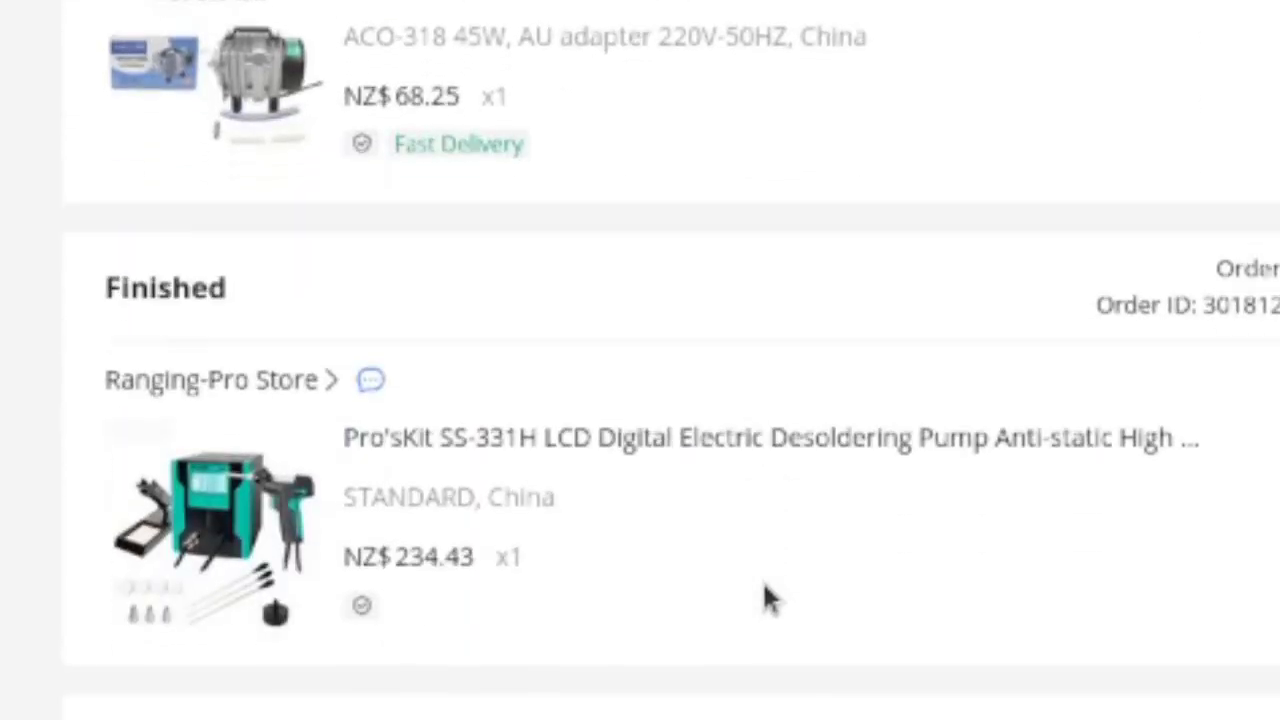
scroll(765, 597, "up", 4)
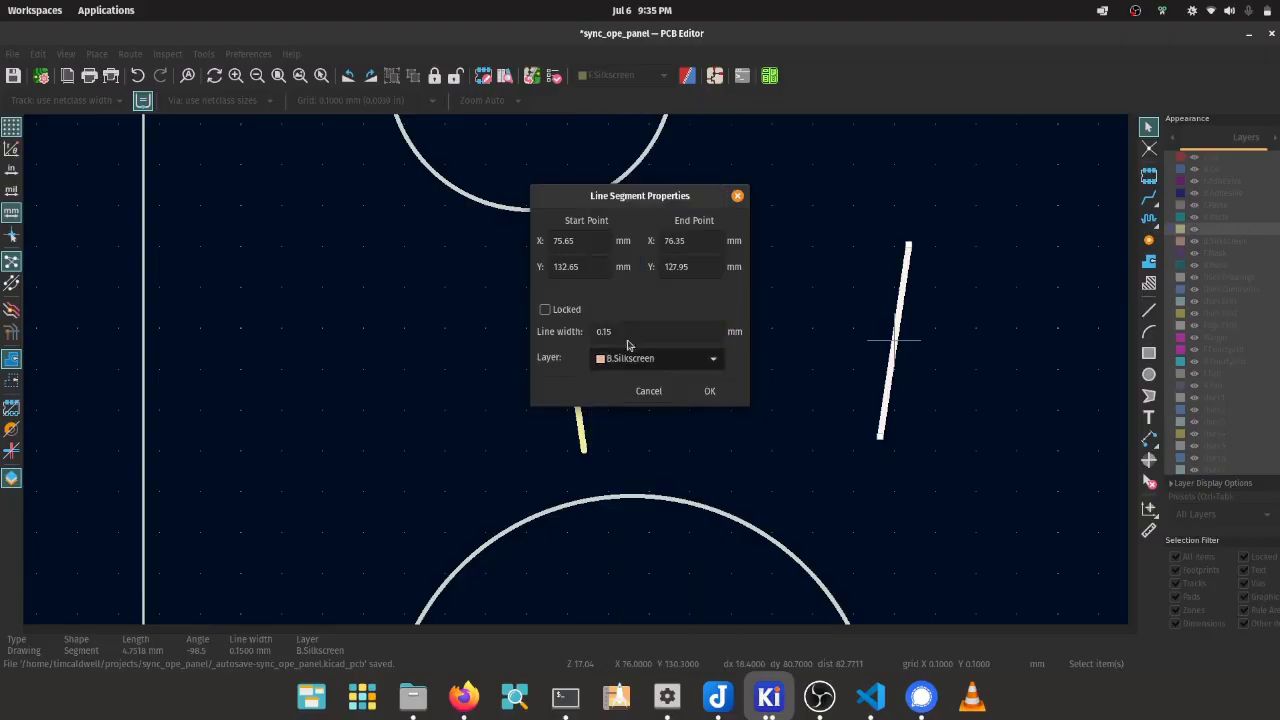
Put the mirrored line on F.Silkscreen, move it between the two holes above VIDEO_RETURN and save the board.
left_click(700, 392)
key("m")
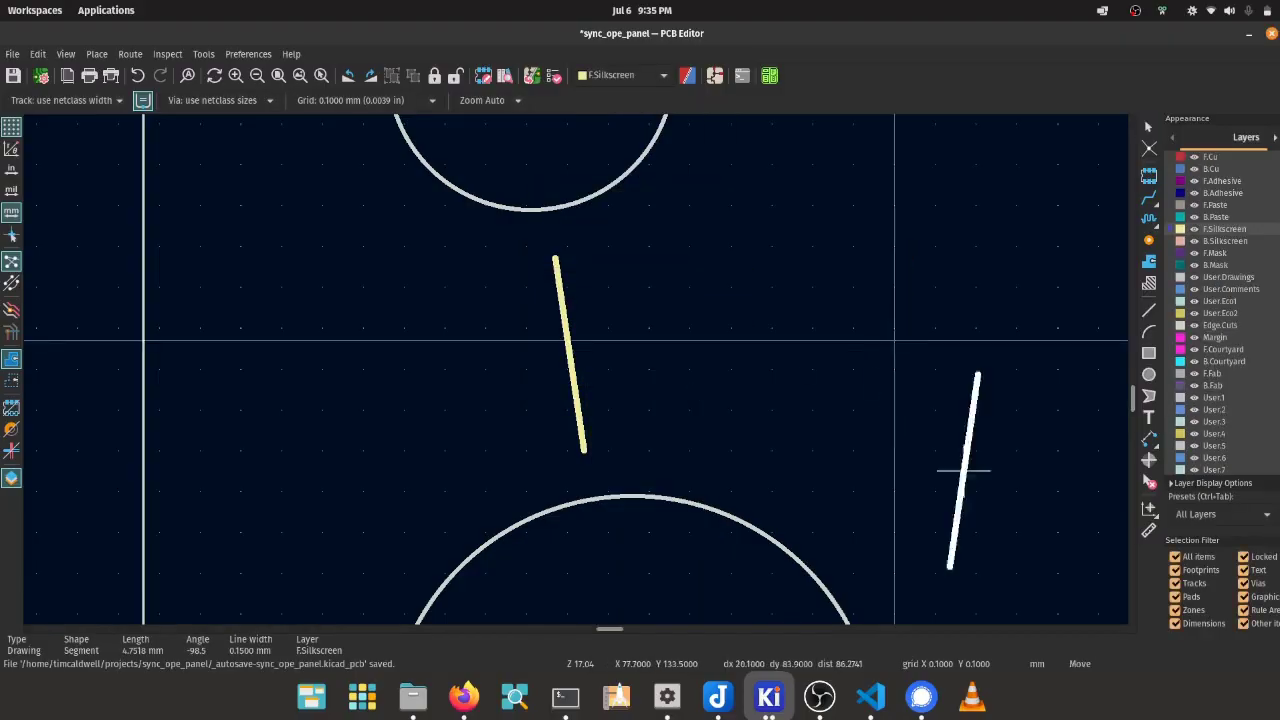
scroll(943, 397, "down", 2)
scroll(943, 397, "right", 5, "ctrl")
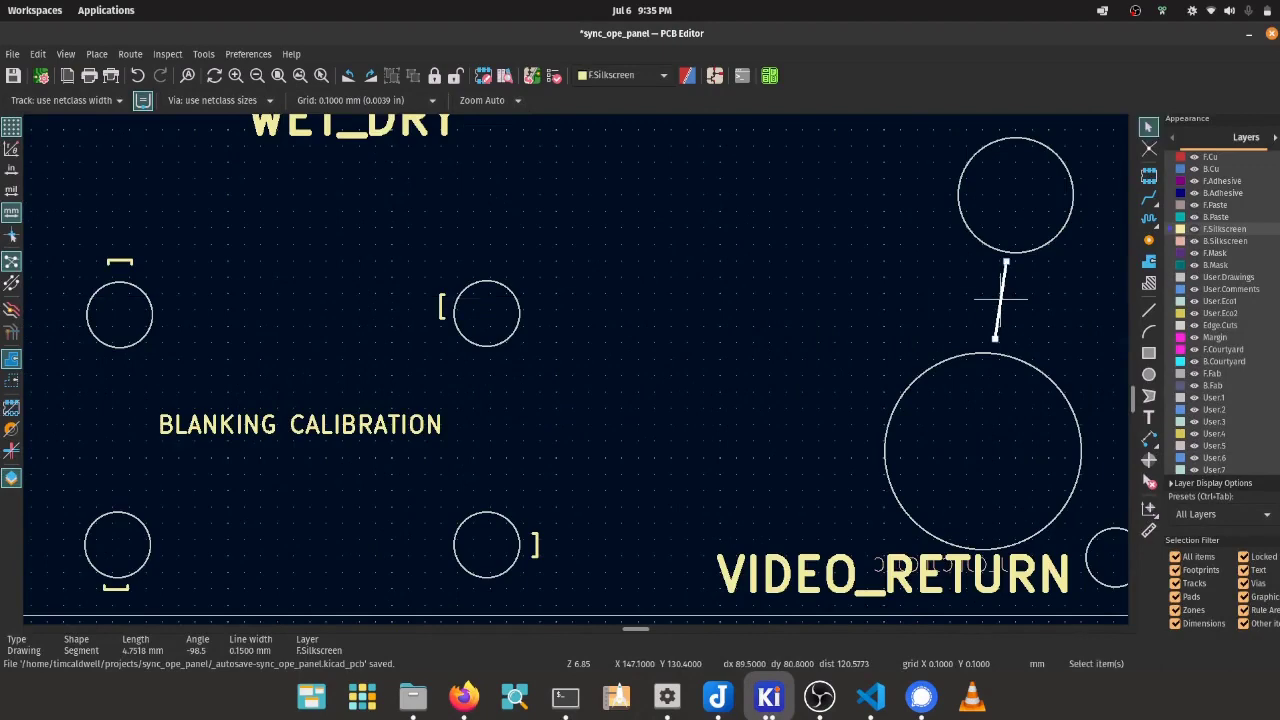
left_click(1000, 286)
scroll(576, 375, "down", 3)
scroll(576, 375, "down", 3)
scroll(568, 368, "up", 4)
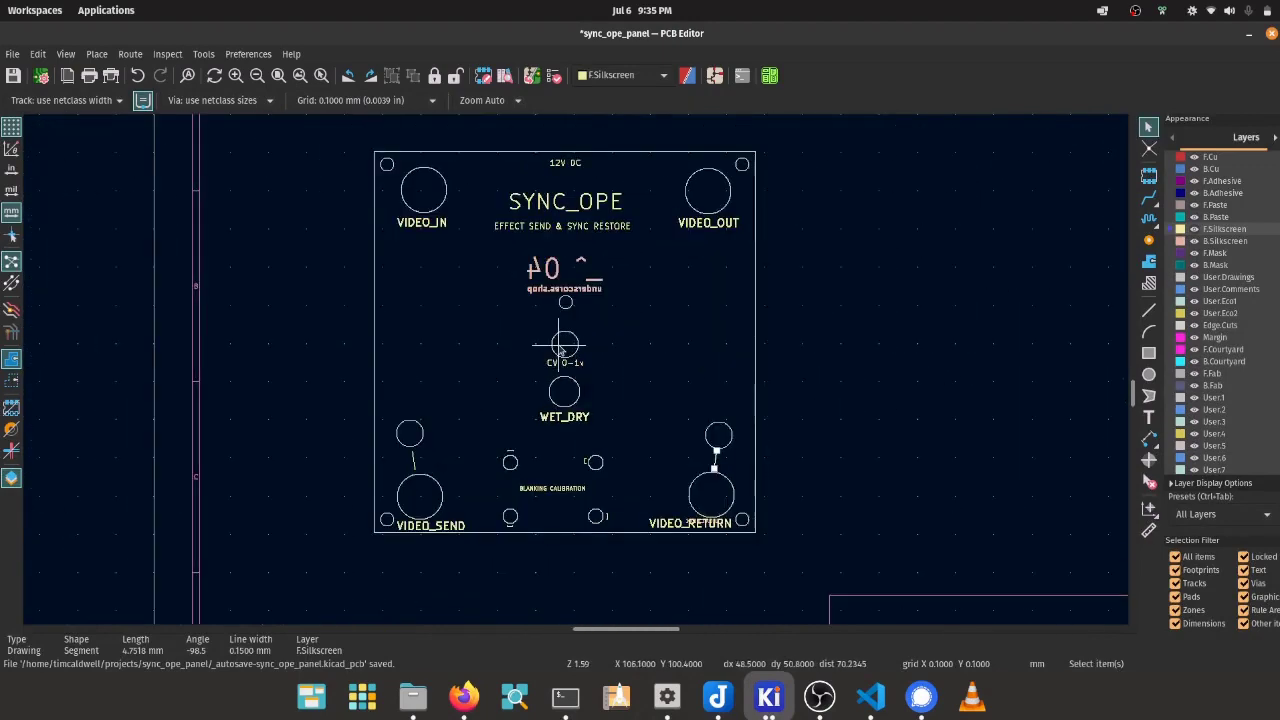
key("ctrl+s")
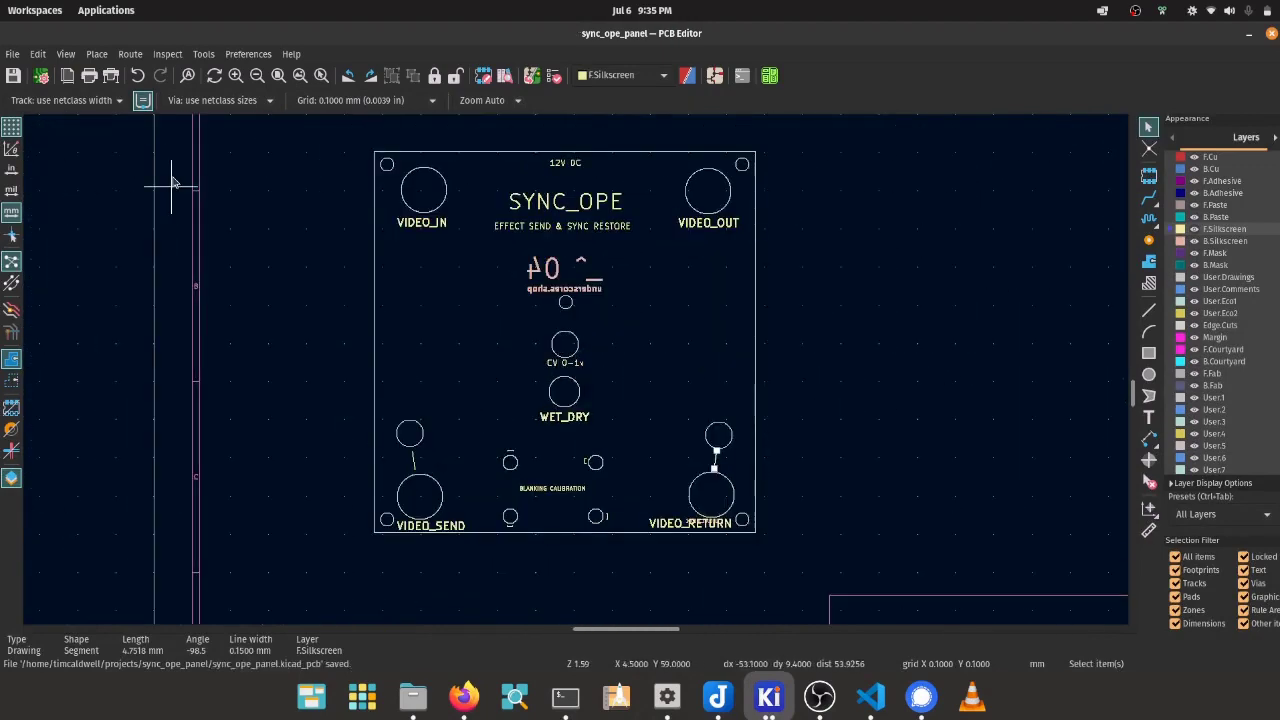
Export the F.Silkscreen layer as a board-area-only SVG in black and white.
left_click(13, 54)
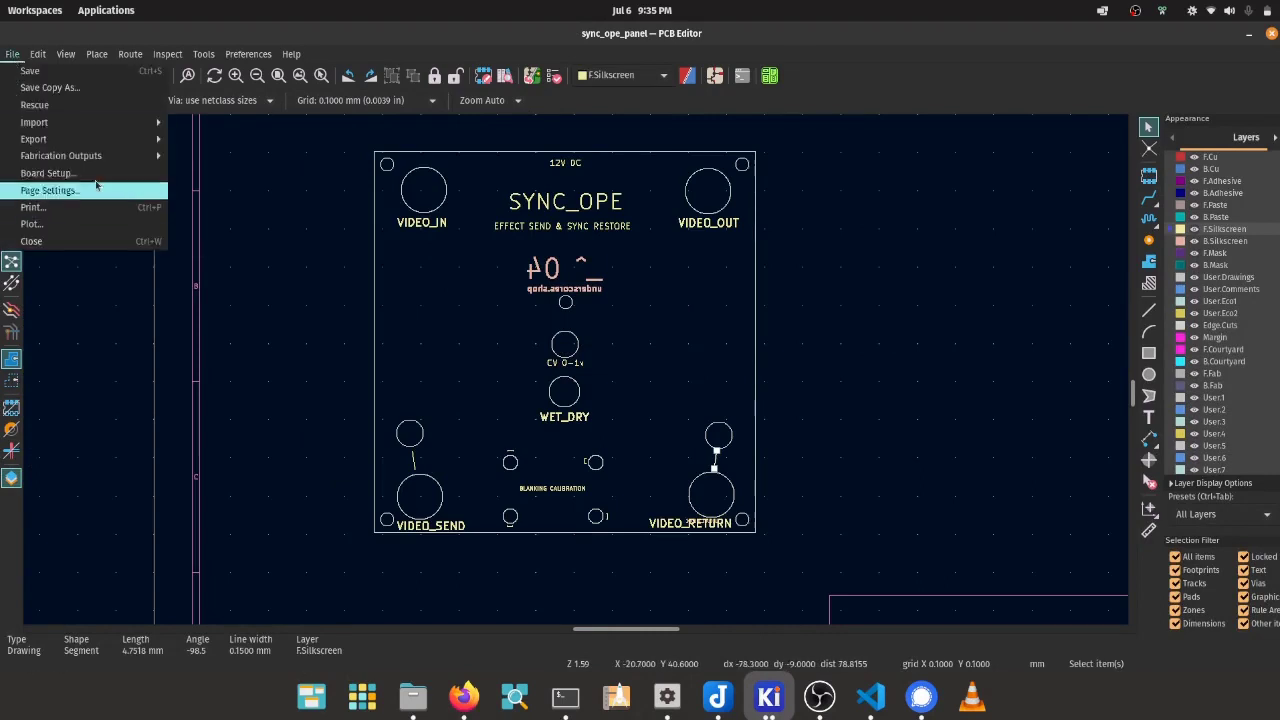
mouse_move(140, 139)
left_click(237, 222)
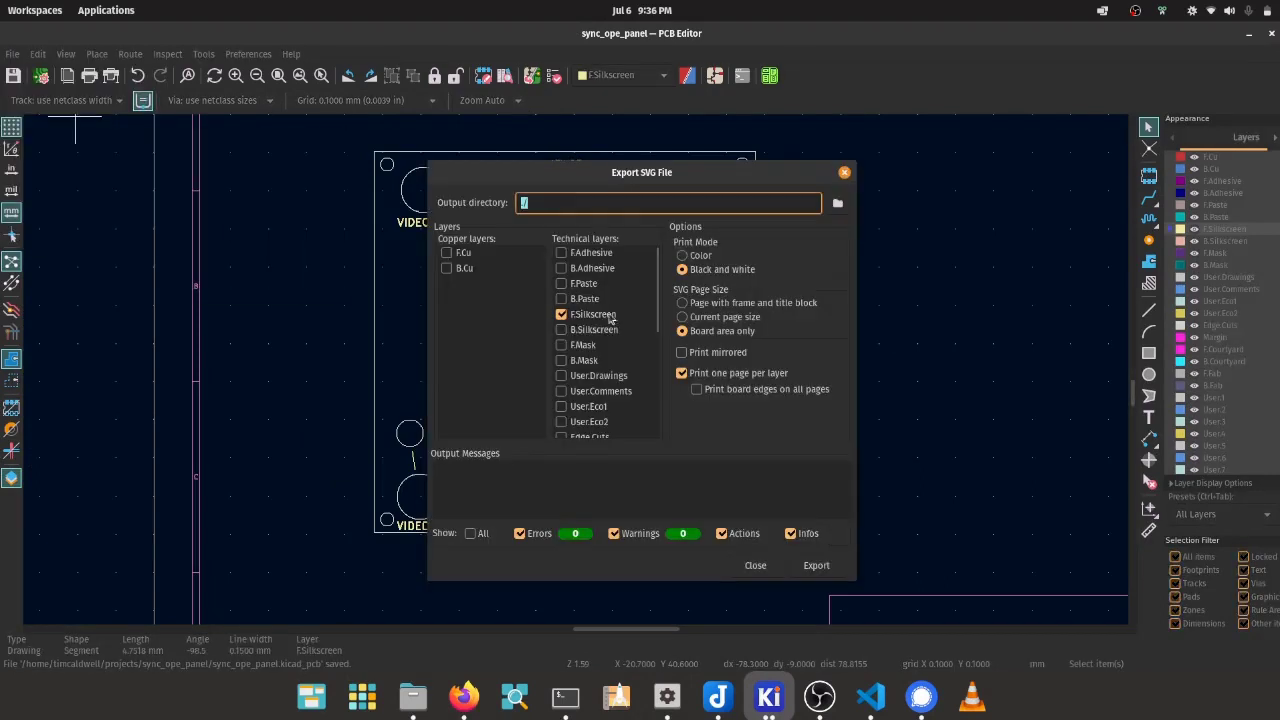
scroll(605, 380, "down", 4)
left_click(816, 566)
Replace F.Silkscreen with Edge.Cuts in the layer selection, export it as an SVG and close the export dialog.
scroll(600, 340, "up", 2)
left_click(561, 314)
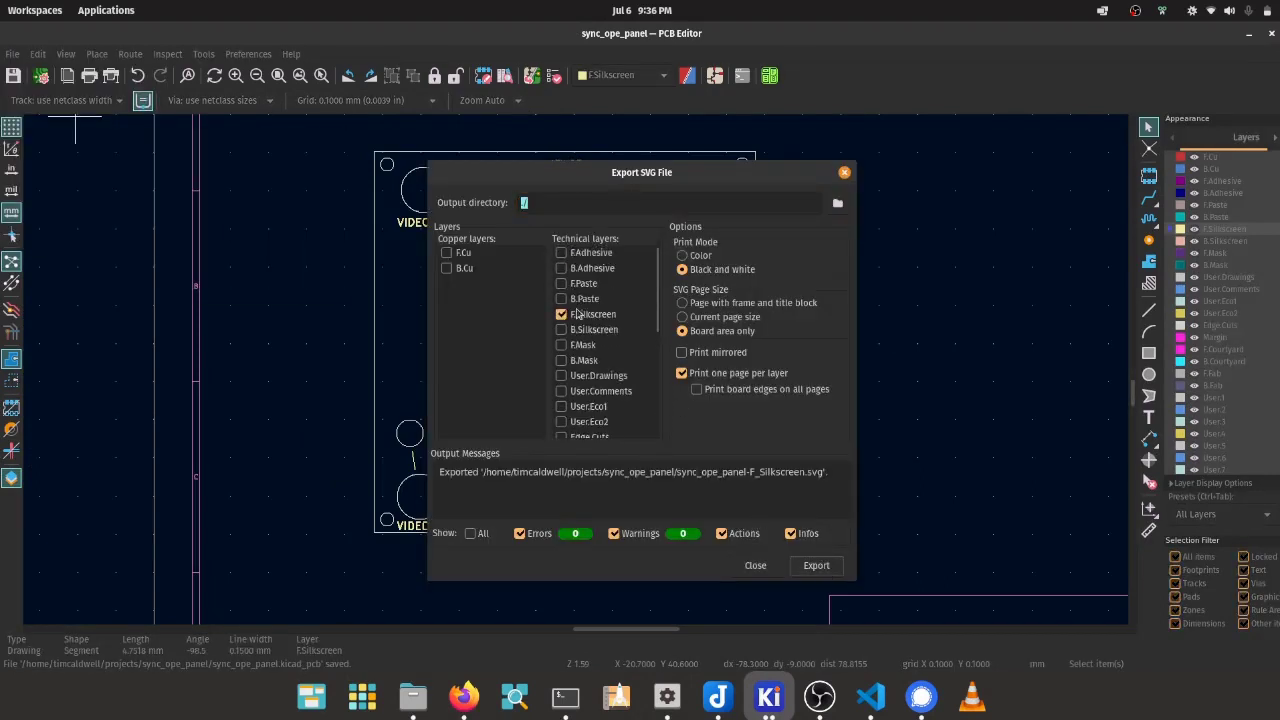
scroll(600, 340, "down", 2)
scroll(600, 340, "up", 3)
left_click(814, 566)
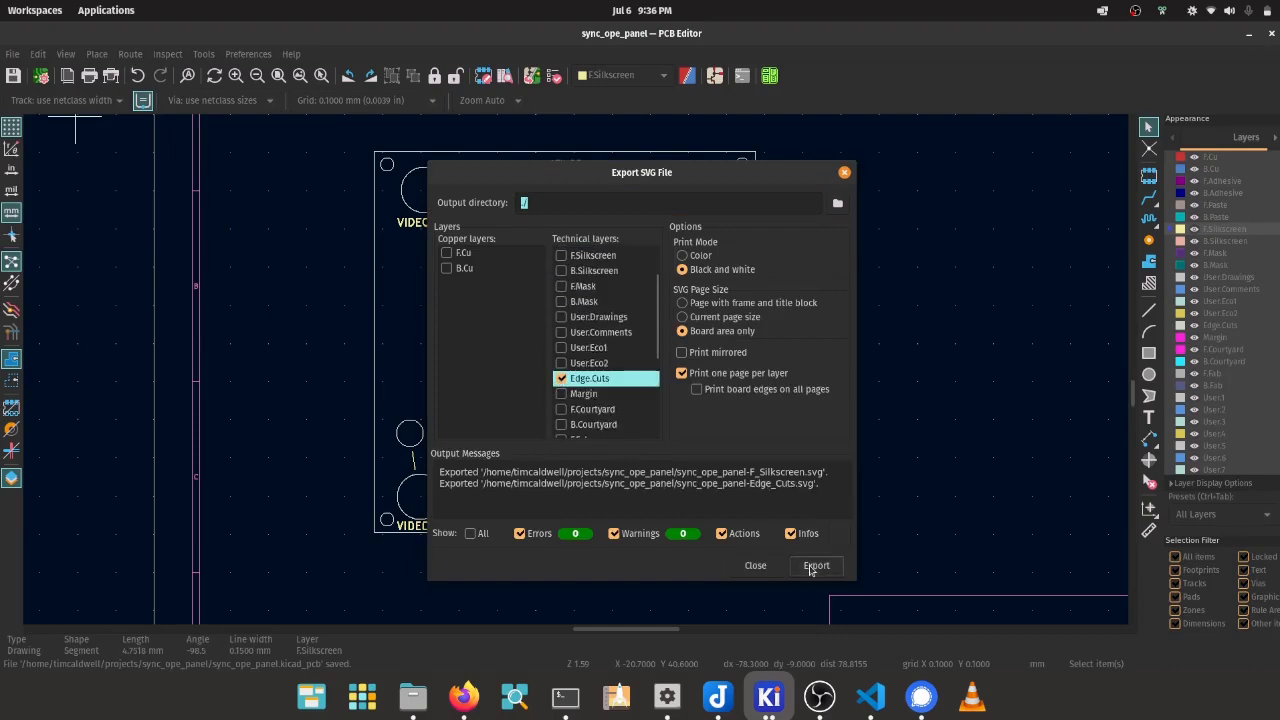
left_click(755, 565)
Open sync_ope_panel-Edge_Cuts.svg from the sync_ope_panel project folder in Inkscape.
left_click(413, 697)
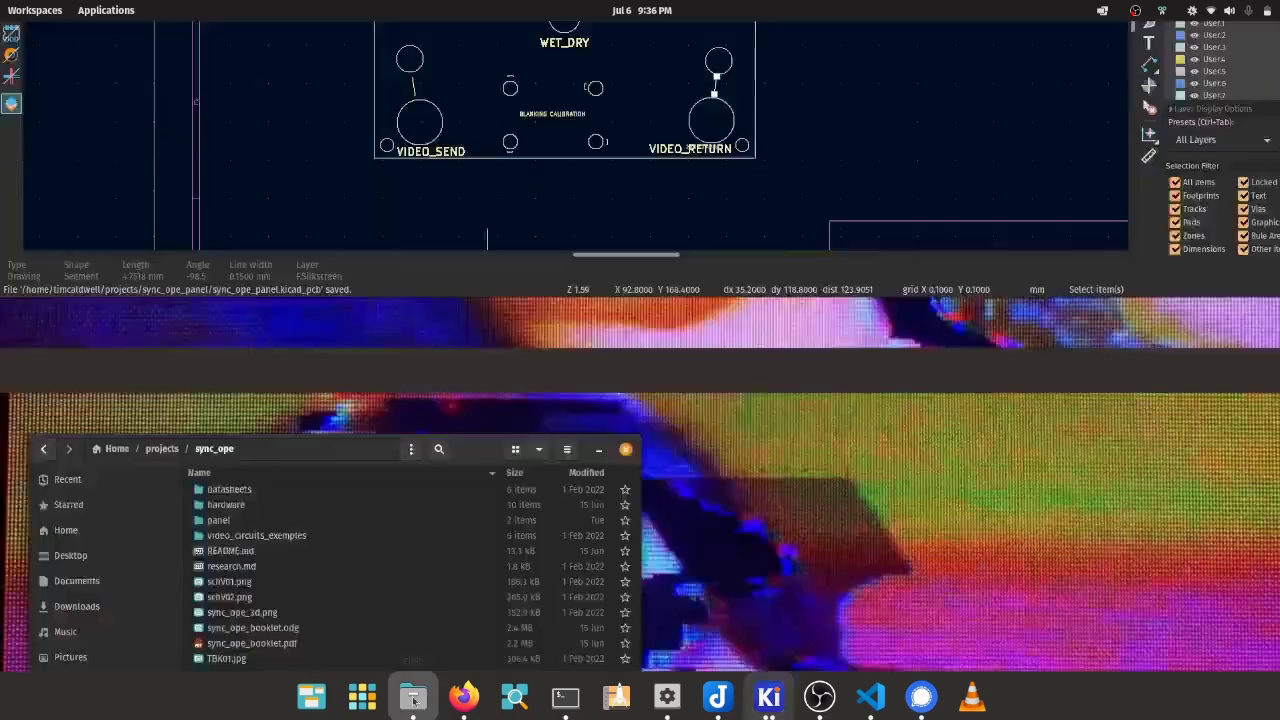
double_click(290, 158)
double_click(364, 268)
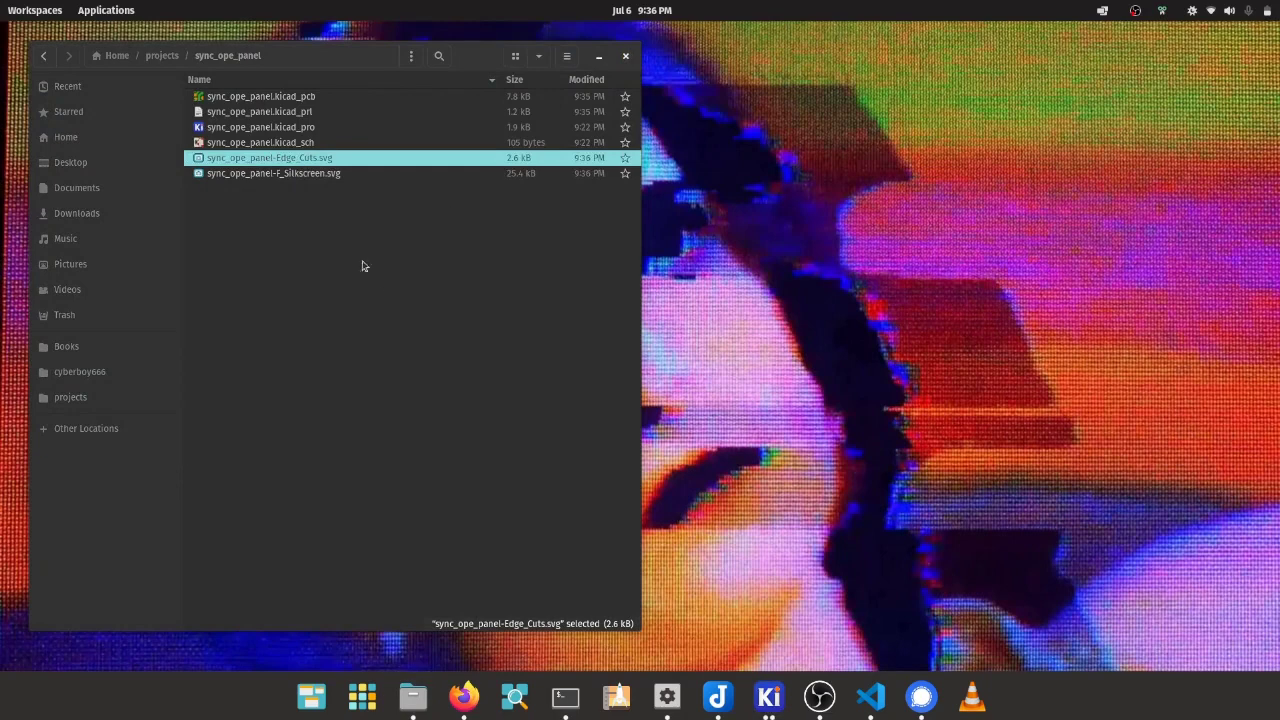
Save a copy of the edge cuts drawing as sync_ope_panel-Edge_Cuts.dxf in Desktop Cutting Plotter (AutoCAD DXF R14) format and close Inkscape.
left_click(12, 54)
left_click(86, 189)
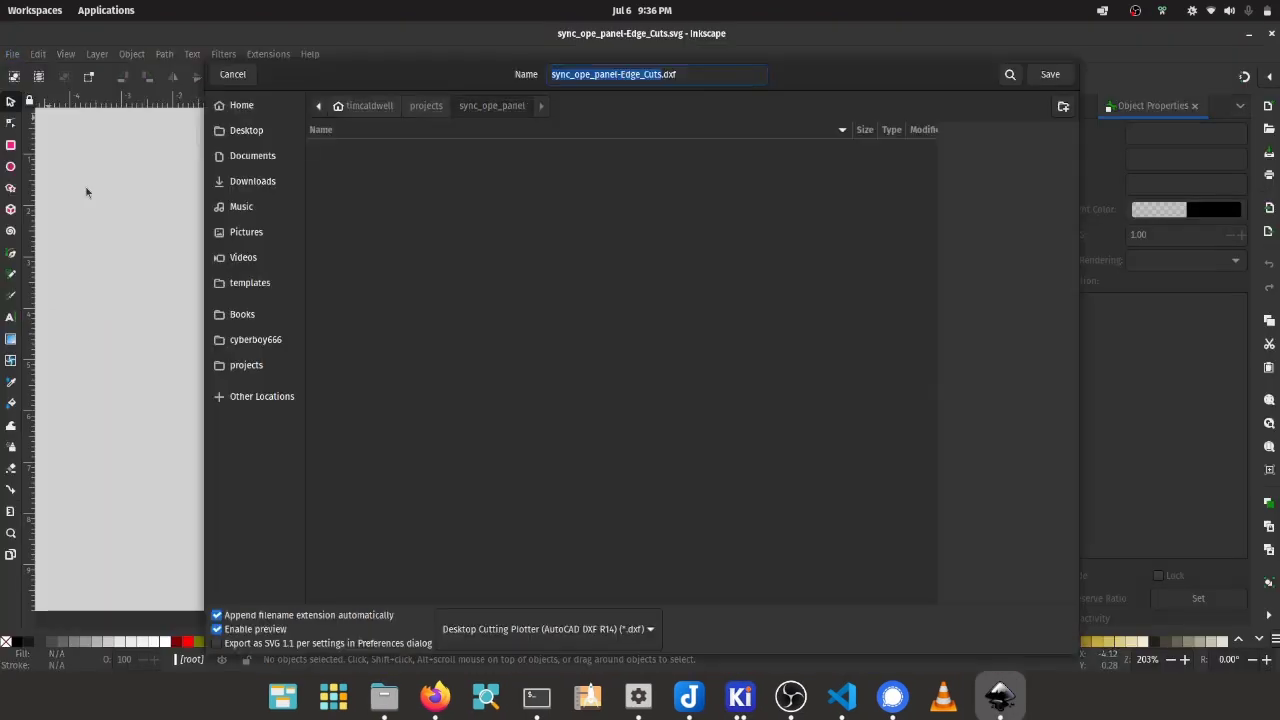
left_click(491, 633)
left_click(533, 630)
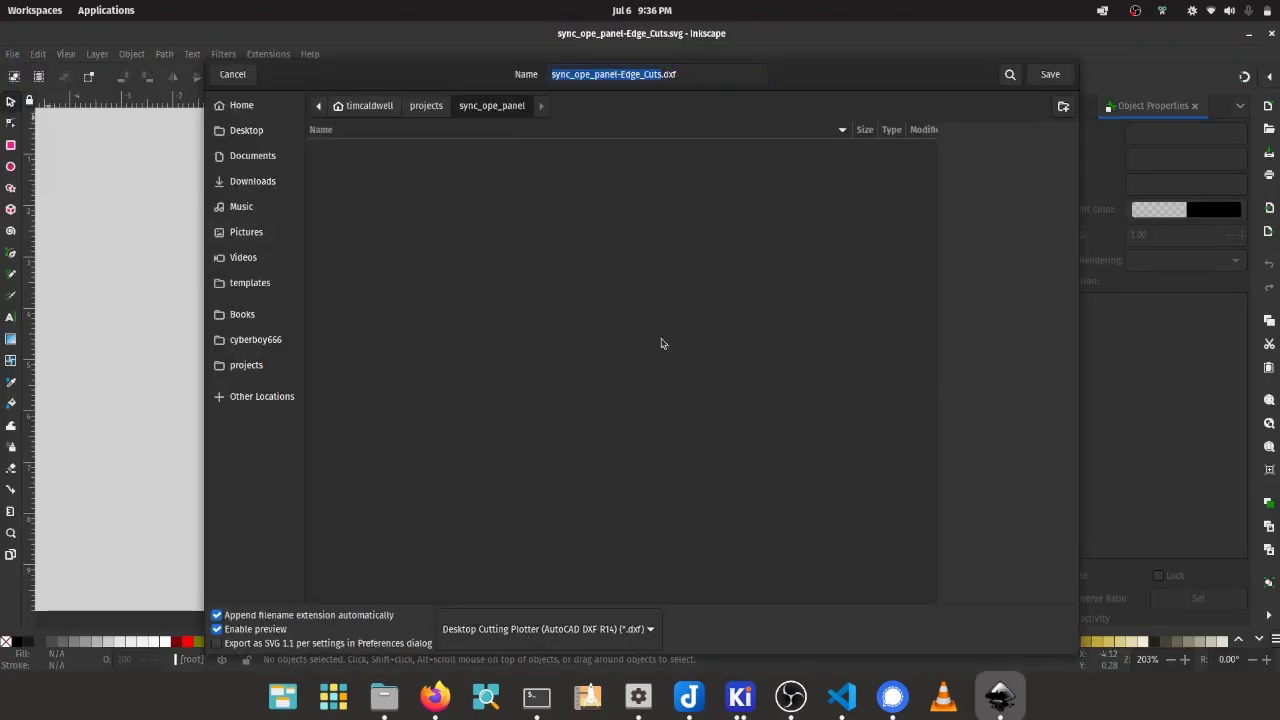
left_click(1050, 74)
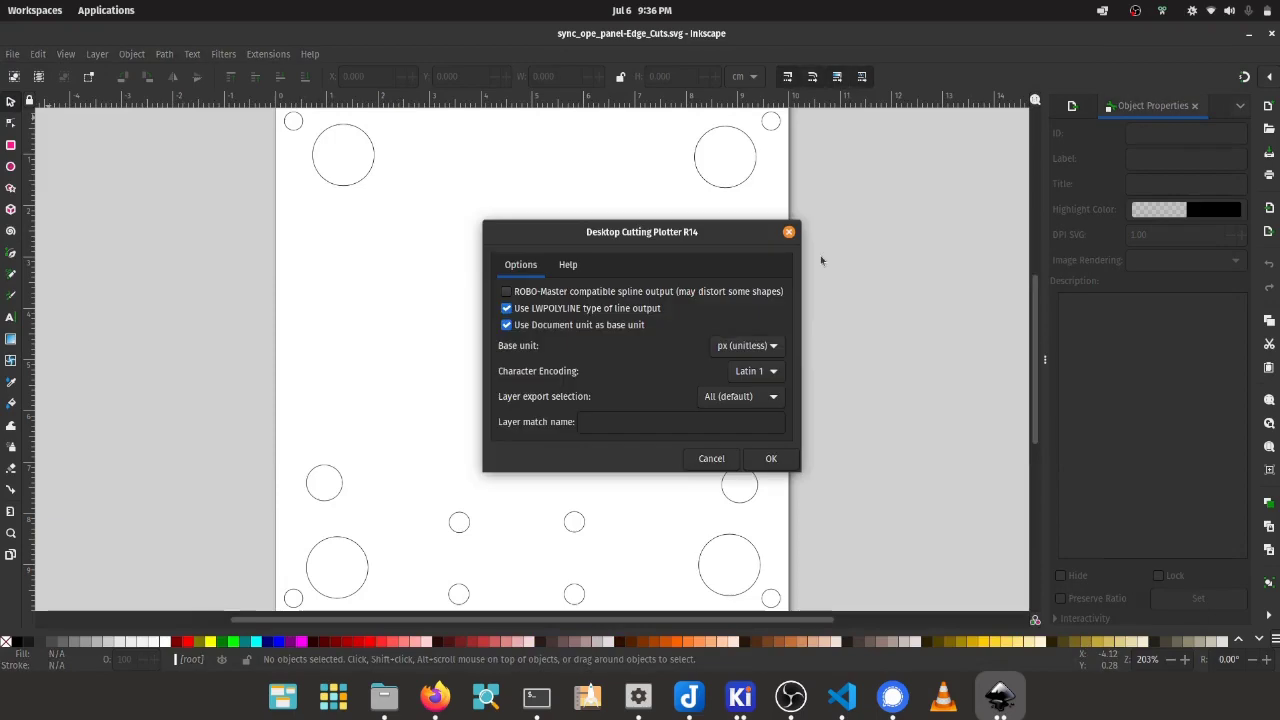
left_click(771, 459)
left_click(1272, 35)
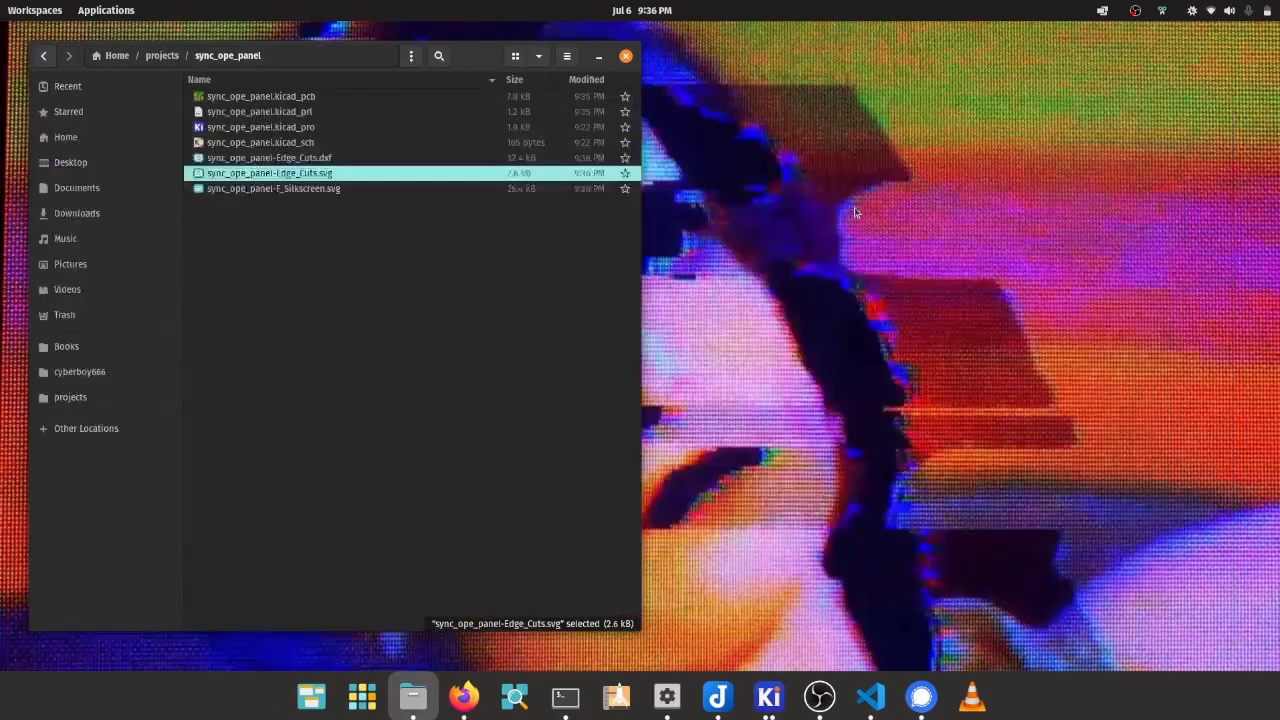
Open sync_ope_panel-F_Silkscreen.svg from the sync_ope_panel project folder in Inkscape.
right_click(286, 191)
left_click(330, 214)
left_click(447, 214)
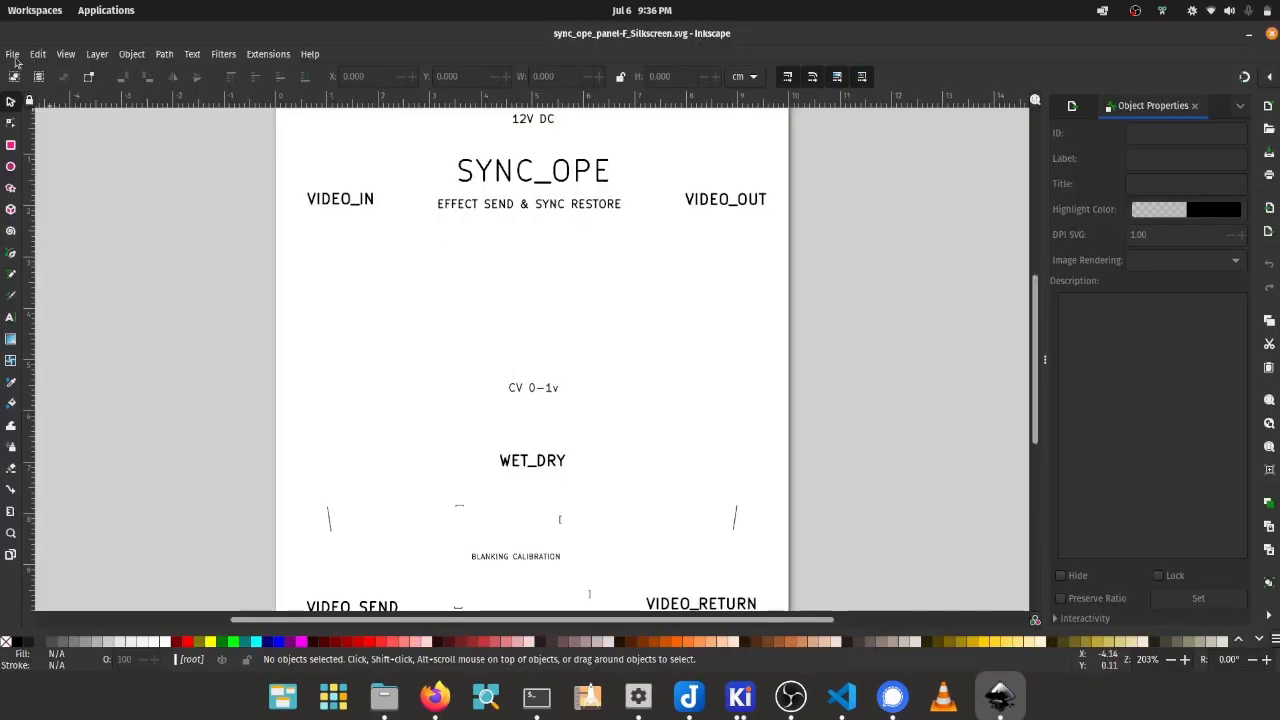
Save a copy of the silkscreen drawing as sync_ope_panel-F_Silkscreen.dxf in Desktop Cutting Plotter (AutoCAD DXF R14) format and close Inkscape.
left_click(12, 54)
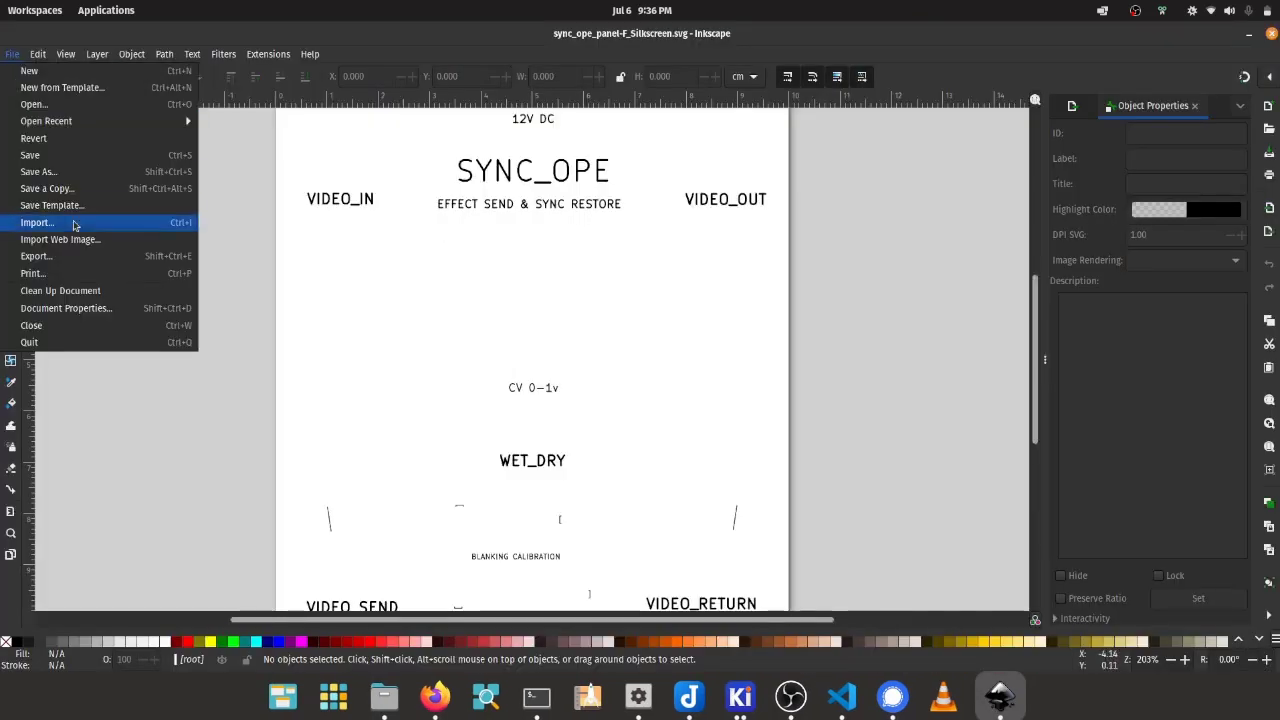
left_click(77, 183)
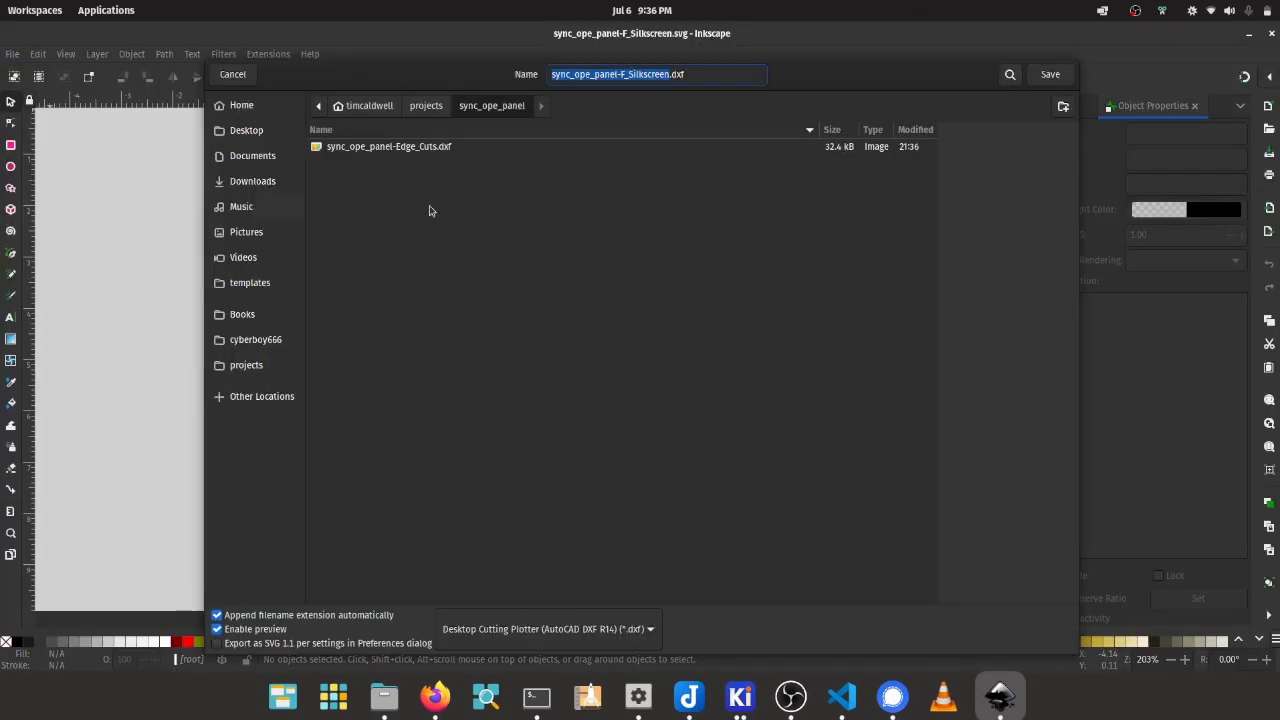
left_click(1048, 76)
left_click(767, 459)
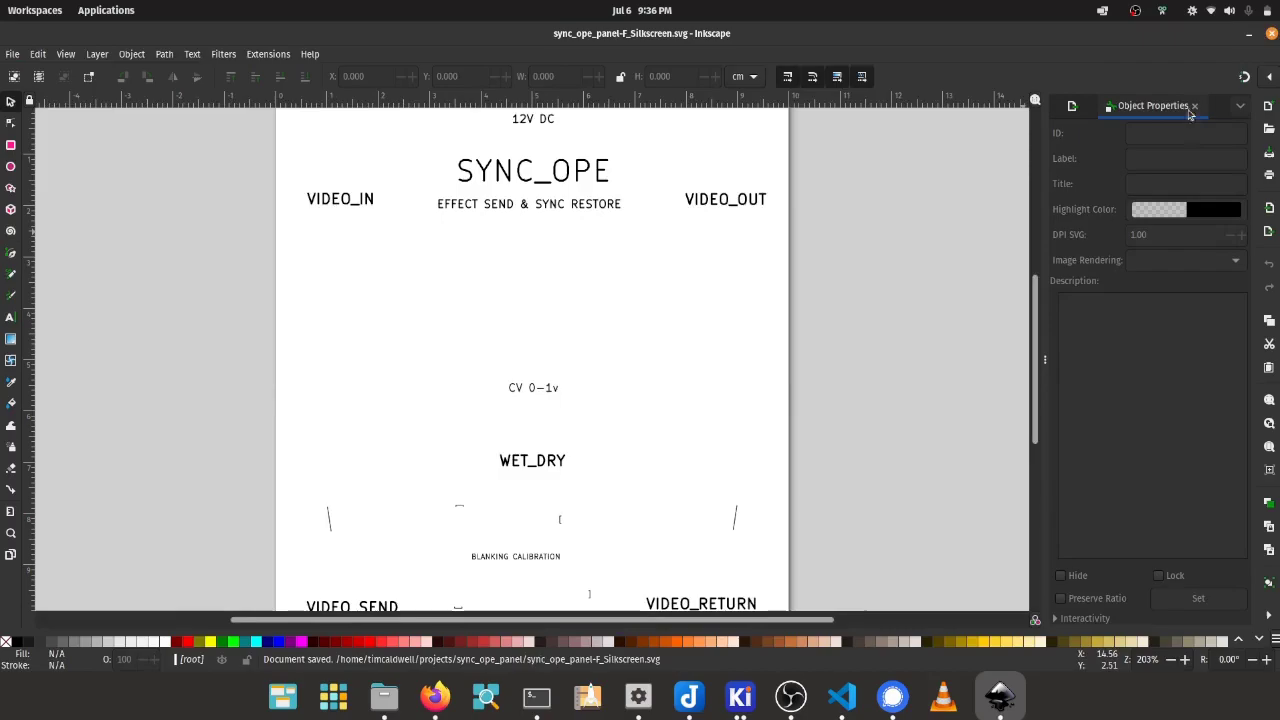
left_click(1272, 35)
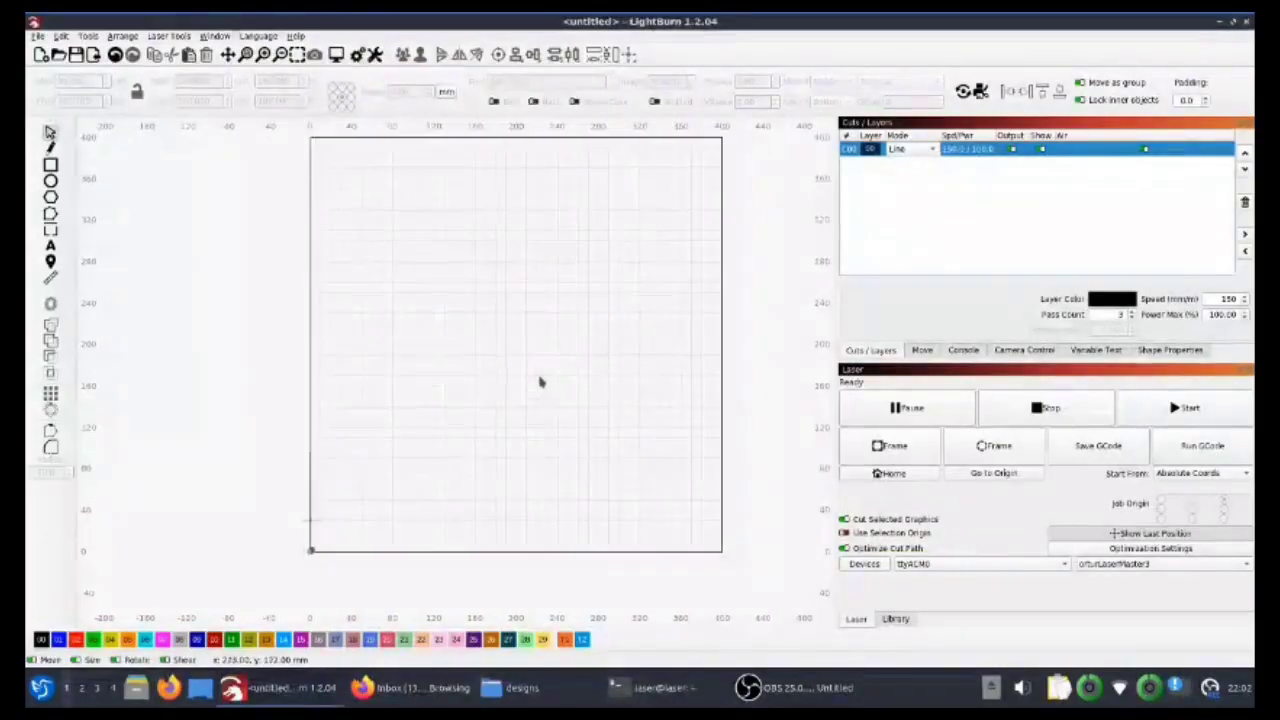
Switch to LightBurn and import the panel's edge cuts DXF from the designs folder onto the laser bed.
left_click(515, 687)
left_click_drag(965, 351, 588, 320)
scroll(494, 430, "up", 3)
left_click(443, 271)
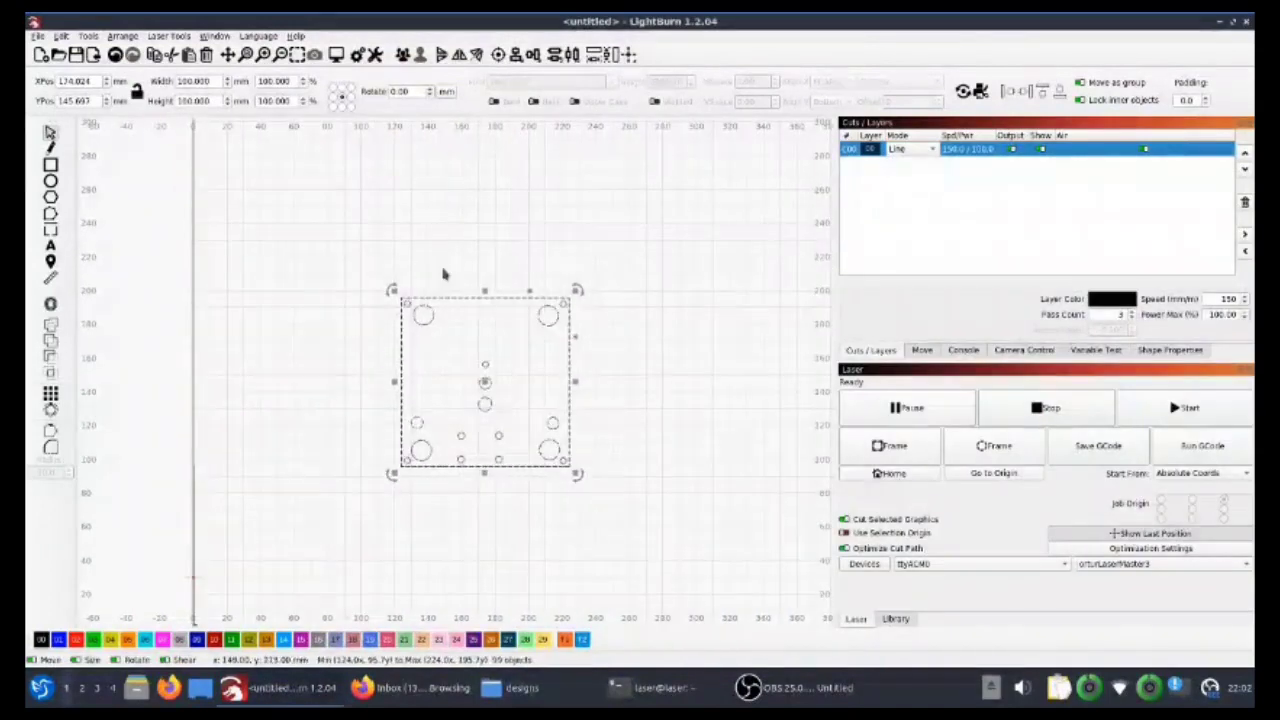
Move the imported panel outline to the lower-left corner of the laser bed, near the origin.
left_click_drag(595, 493, 596, 494)
scroll(531, 386, "down", 3)
key("Down")
key("Down")
key("Down")
key("Down")
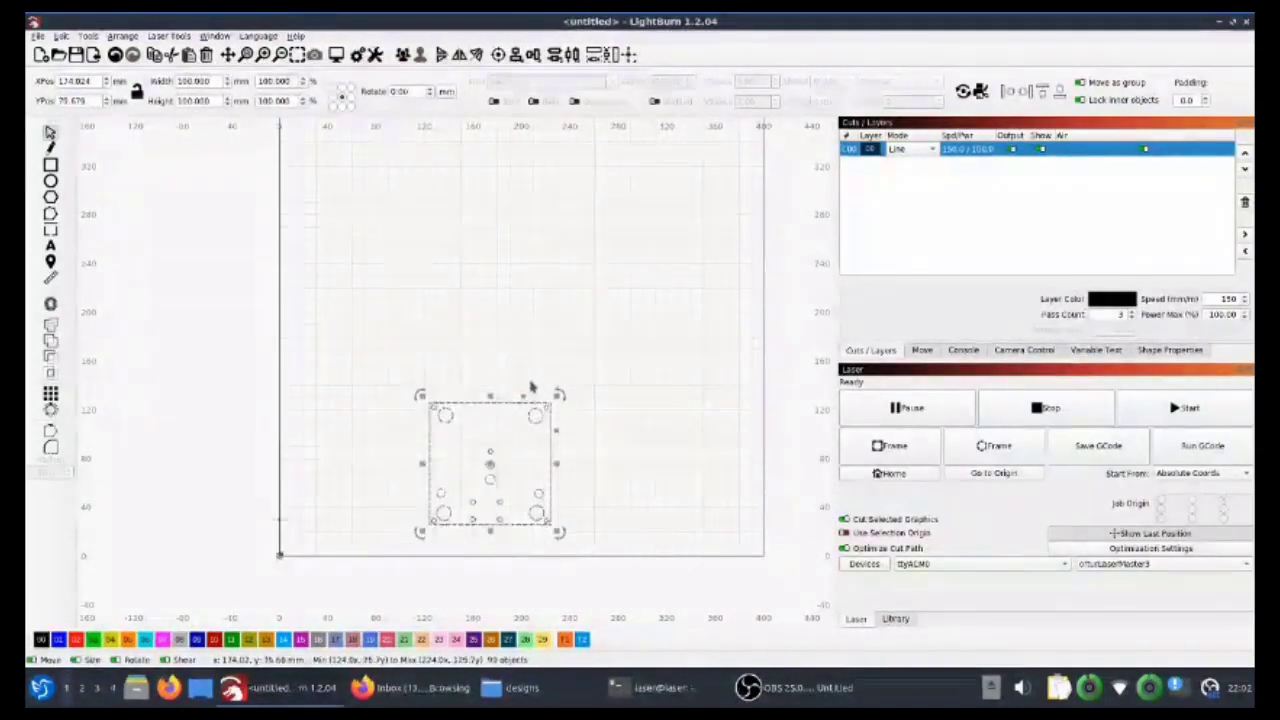
key("Left")
key("Left")
key("Left")
key("Left")
left_click_drag(245, 405, 293, 591)
left_click_drag(266, 391, 466, 583)
key("Left")
key("Up")
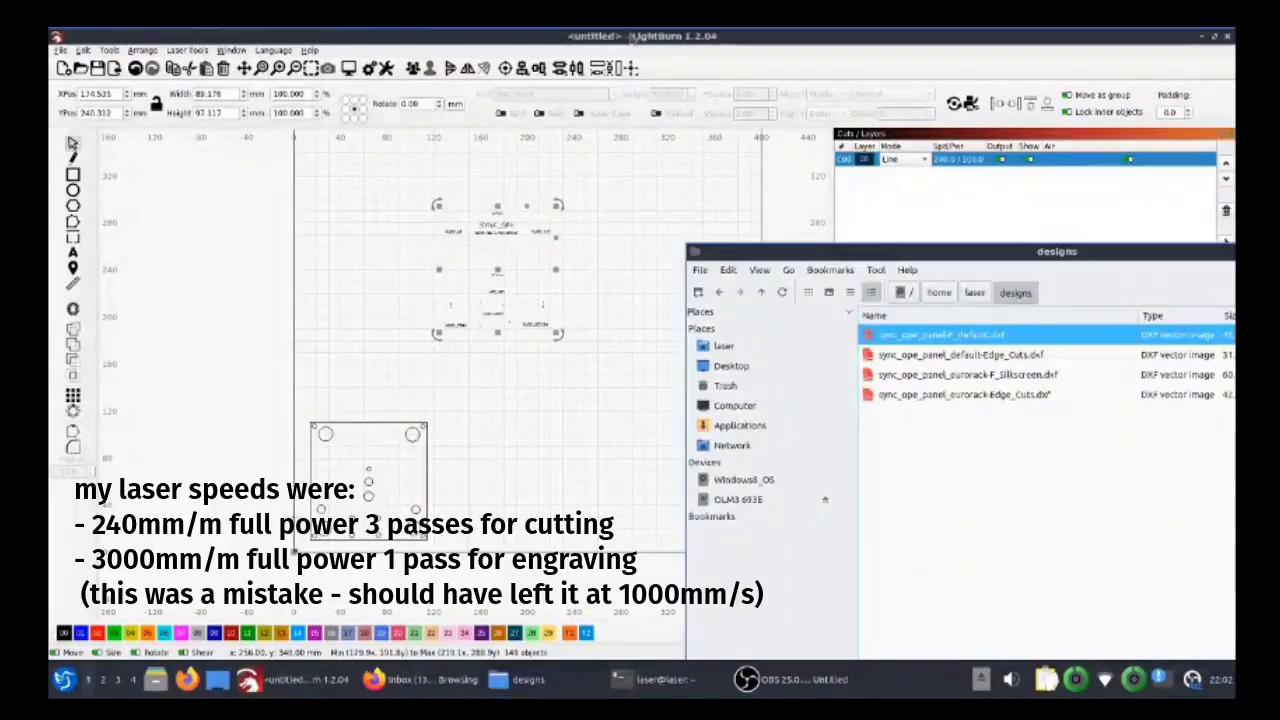
Assign the imported silkscreen artwork to blue layer 01 and set that layer's speed to 3000 mm/m.
key("Return")
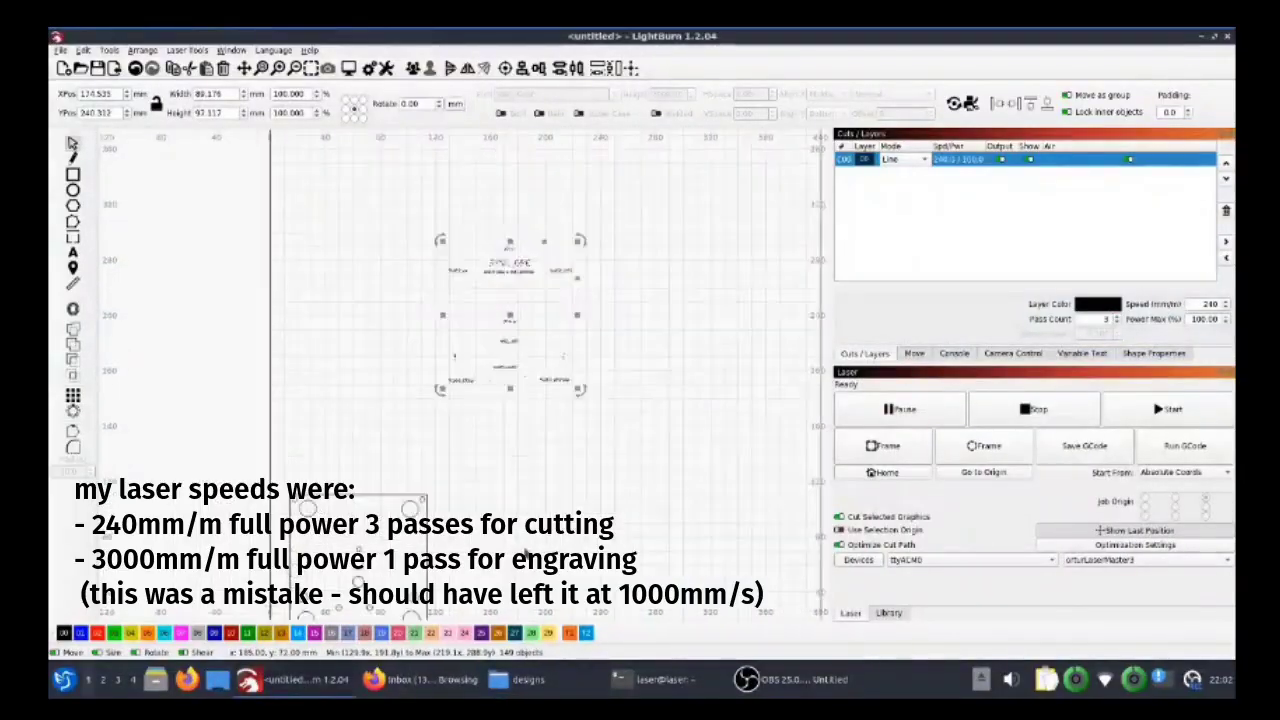
scroll(428, 447, "down", 1)
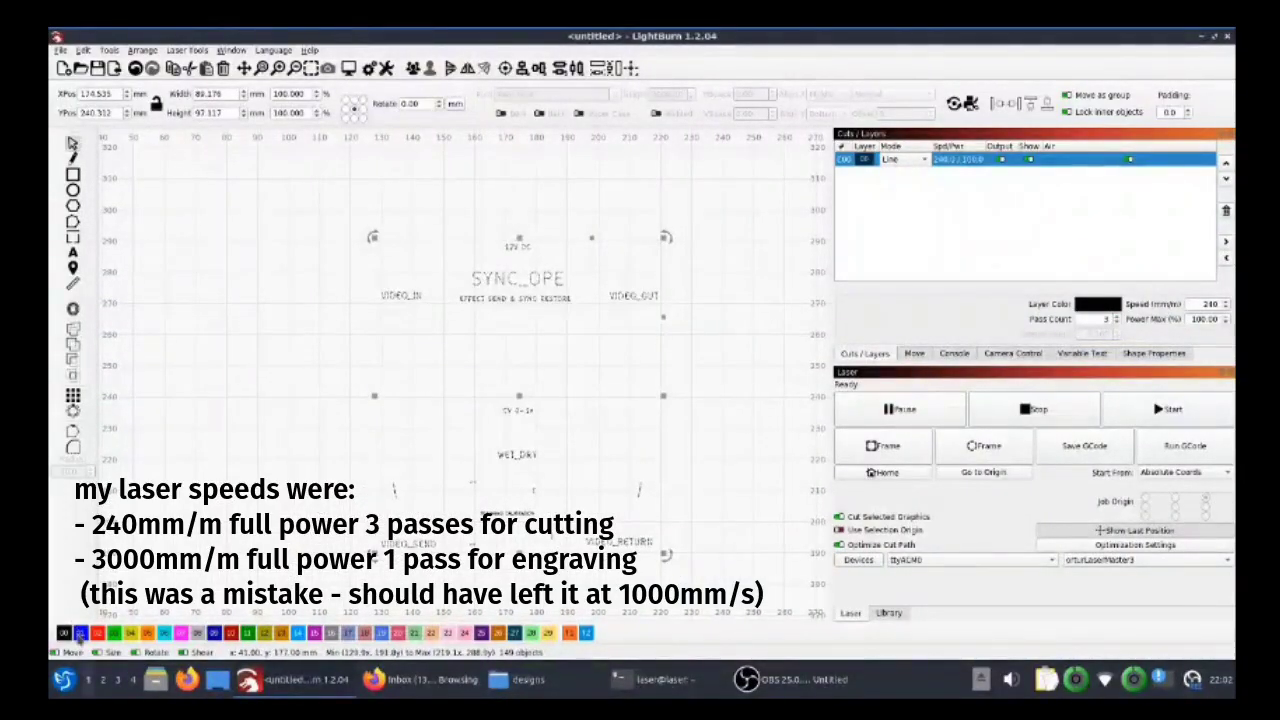
left_click(80, 633)
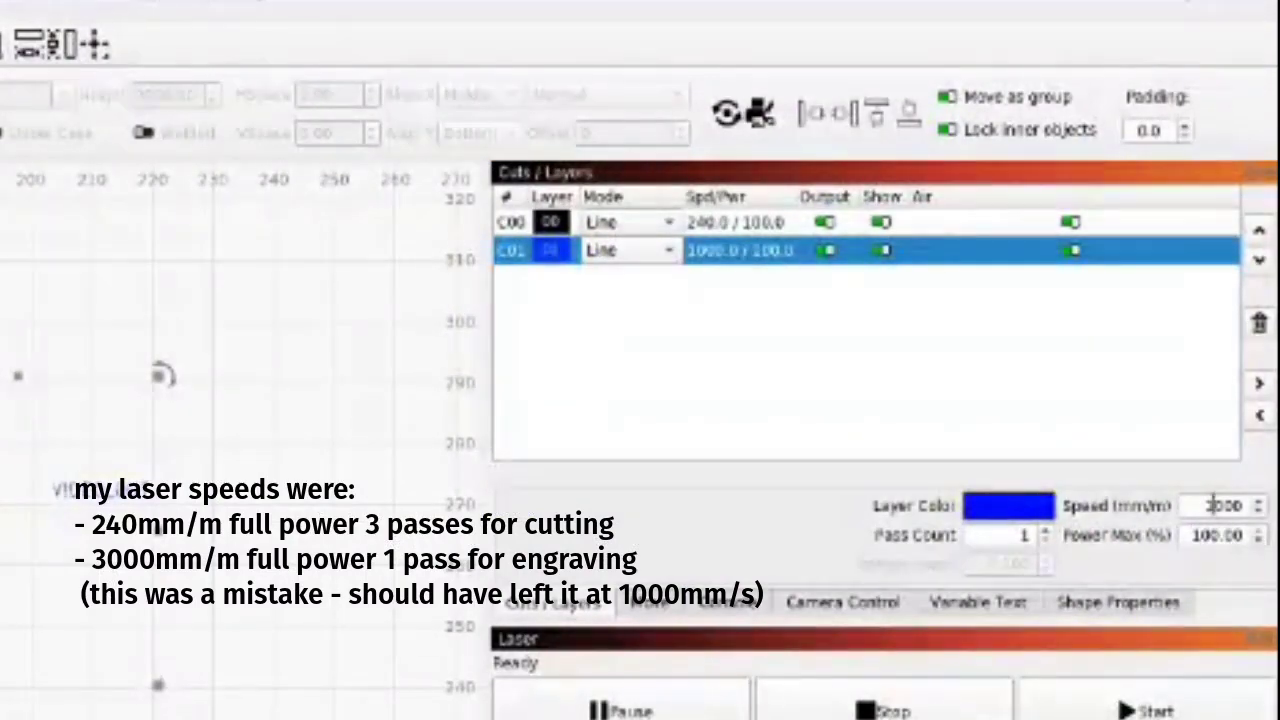
key("Up")
key("Up")
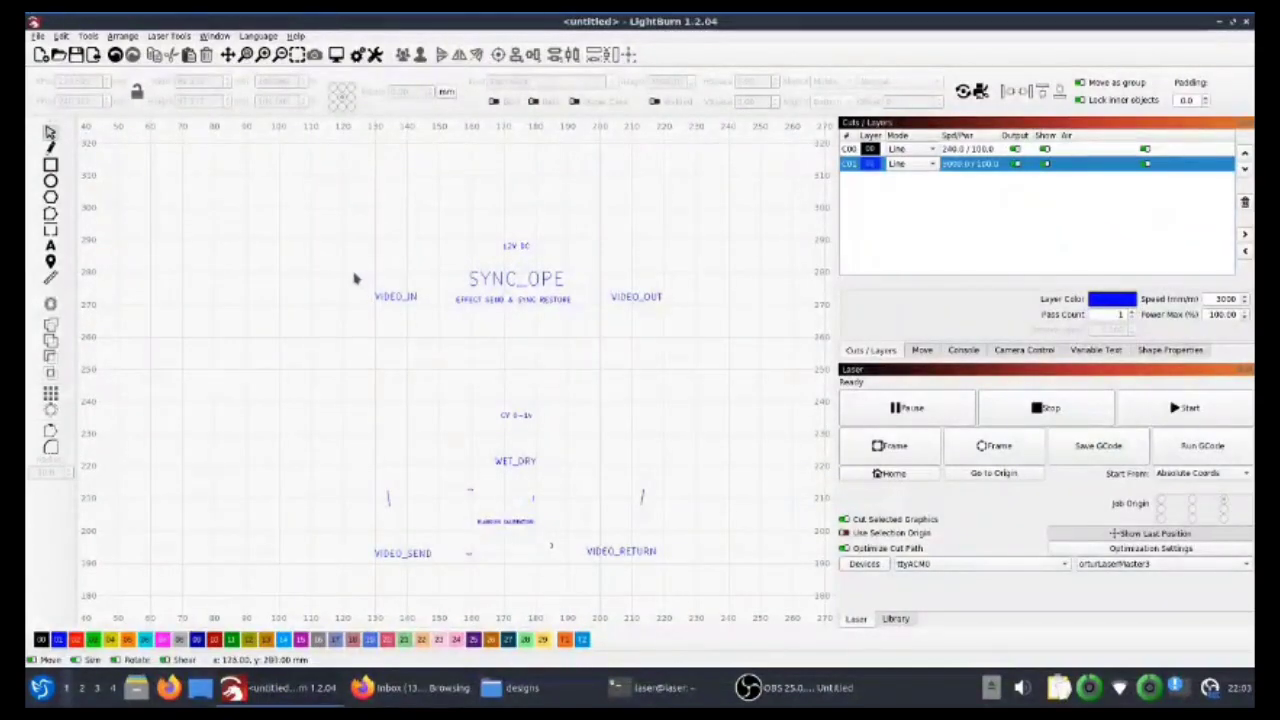
Offset the 12V DC, EFFECT SEND & SYNC RESTORE, WET_DRY and four VIDEO labels by 0.25 mm in both directions, deleting the originals.
left_click_drag(349, 271, 460, 322)
left_click(553, 256)
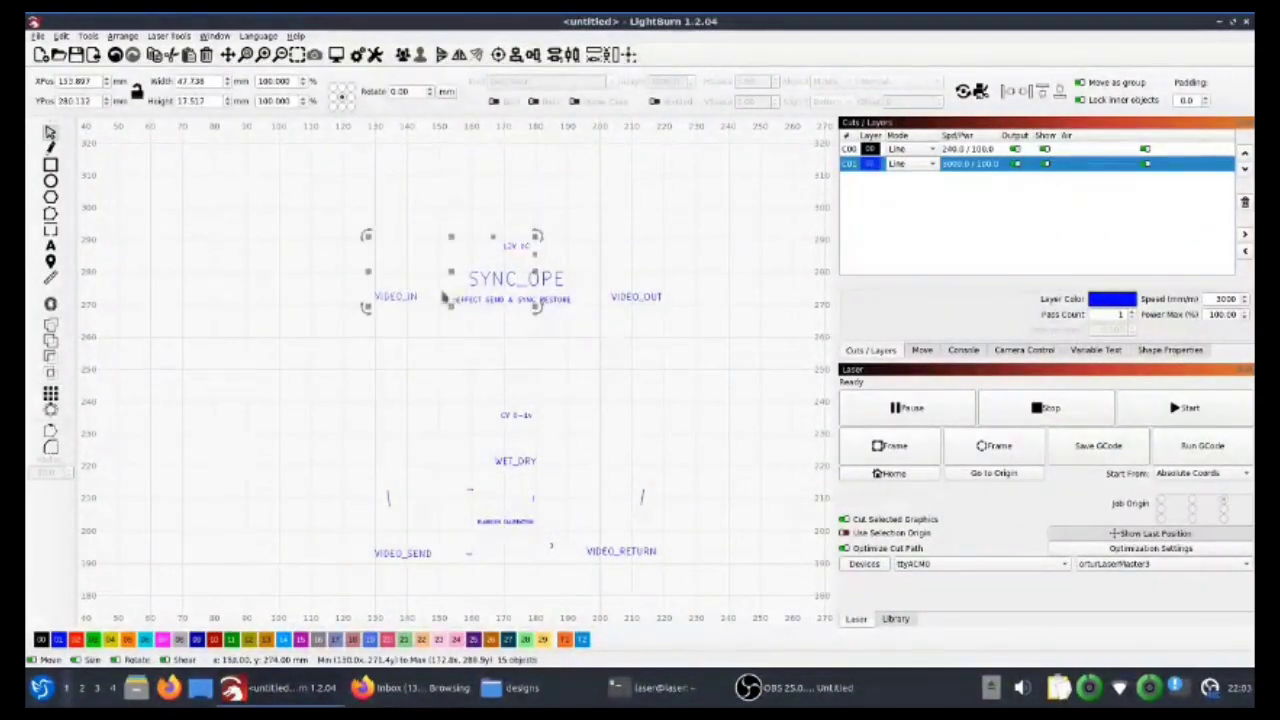
left_click(358, 538, "shift")
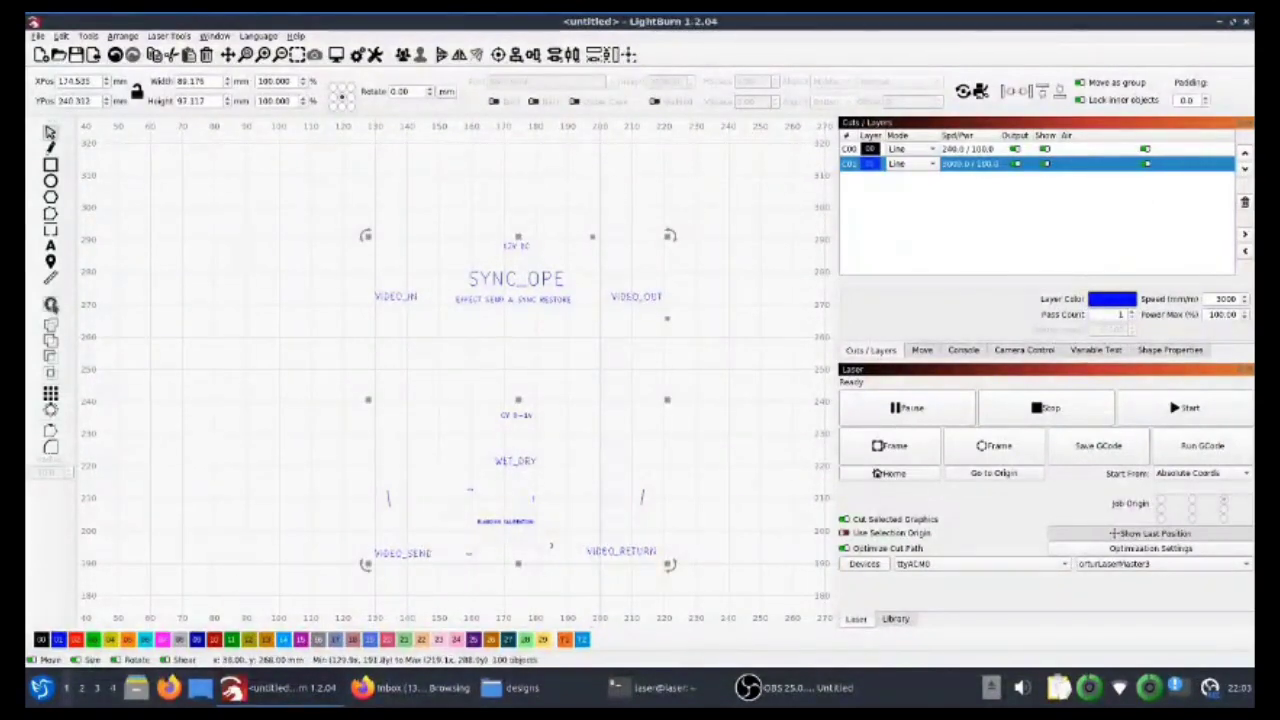
left_click(50, 305)
left_click_drag(631, 251, 734, 334)
scroll(505, 325, "up", 5)
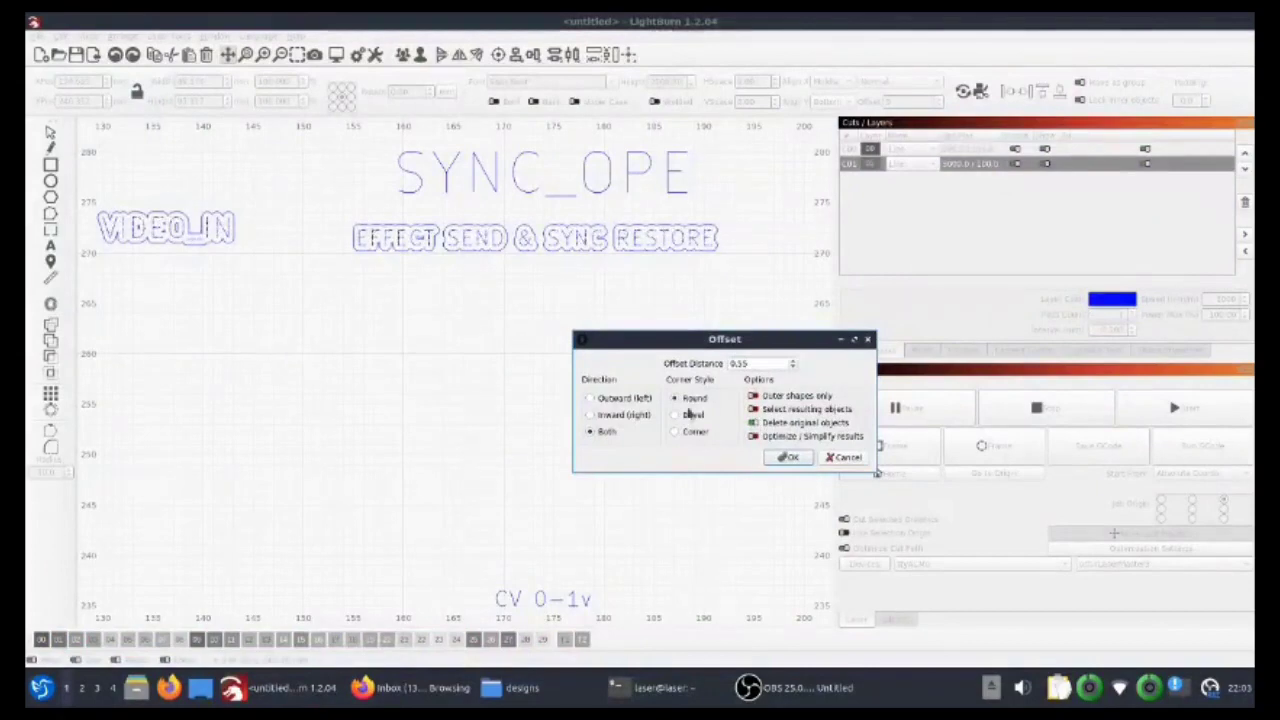
left_click(795, 367)
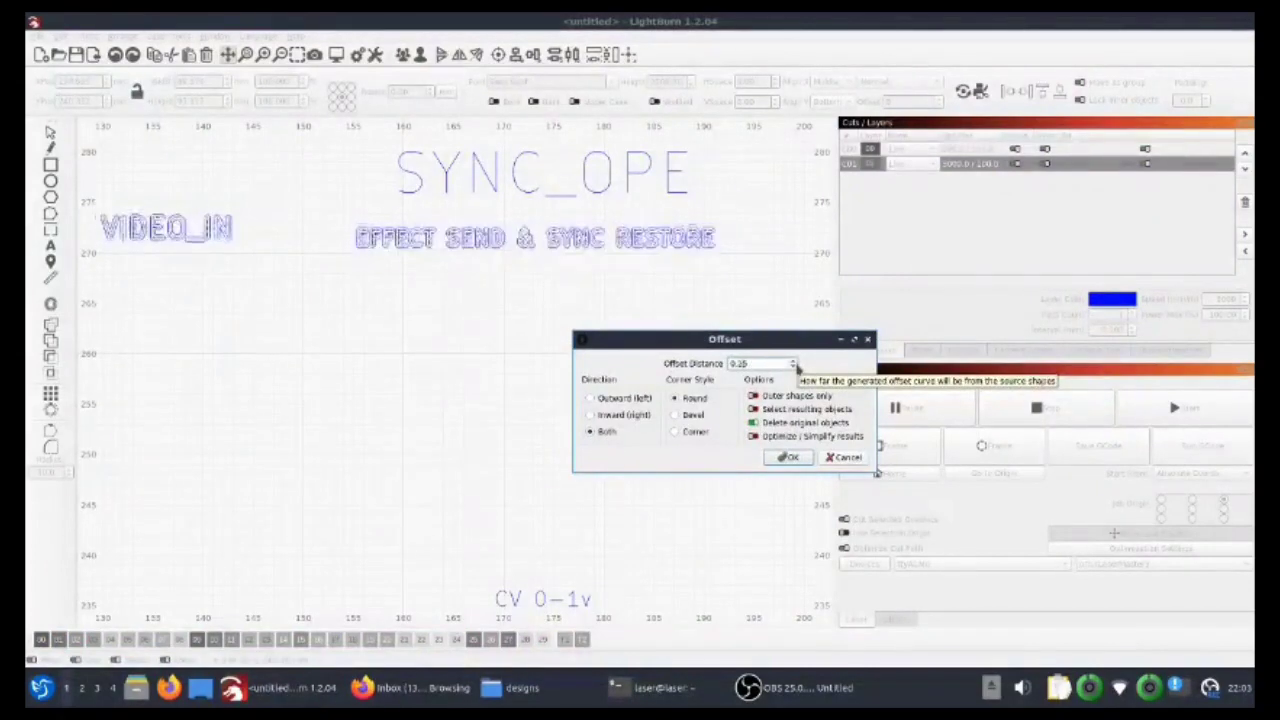
scroll(510, 320, "down", 5)
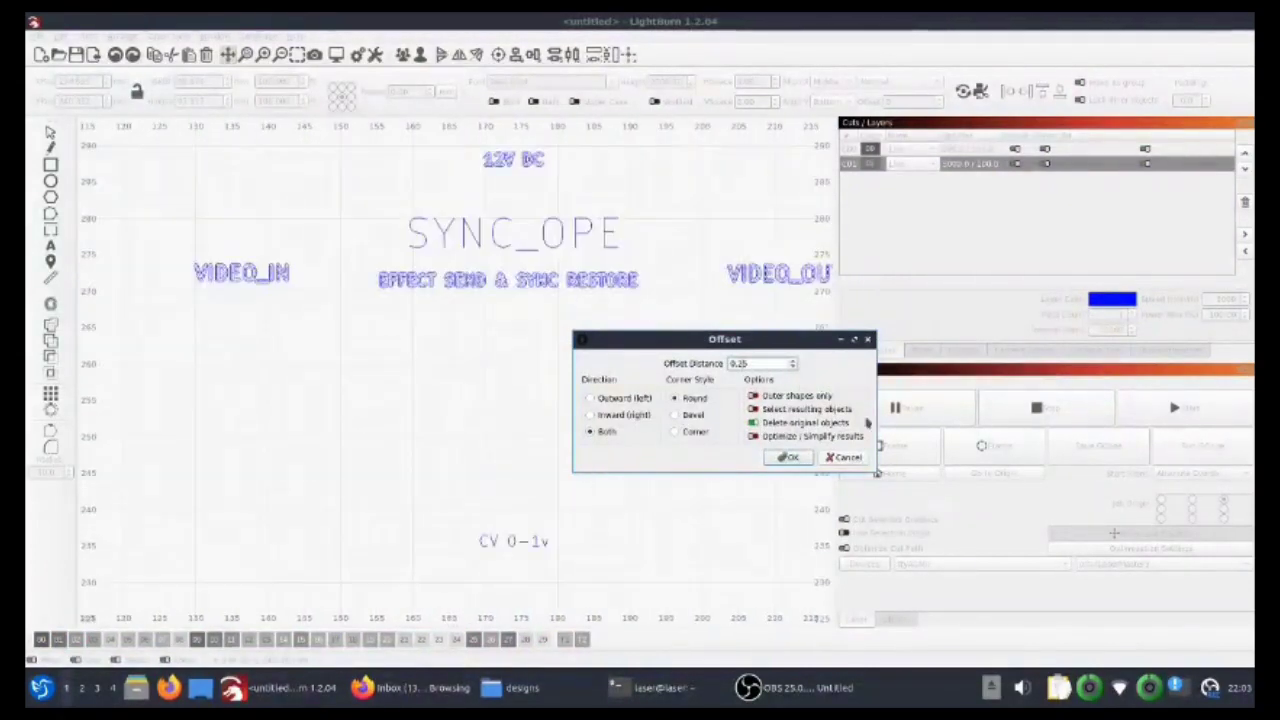
left_click(789, 457)
scroll(545, 540, "up", 2)
scroll(500, 400, "down", 3)
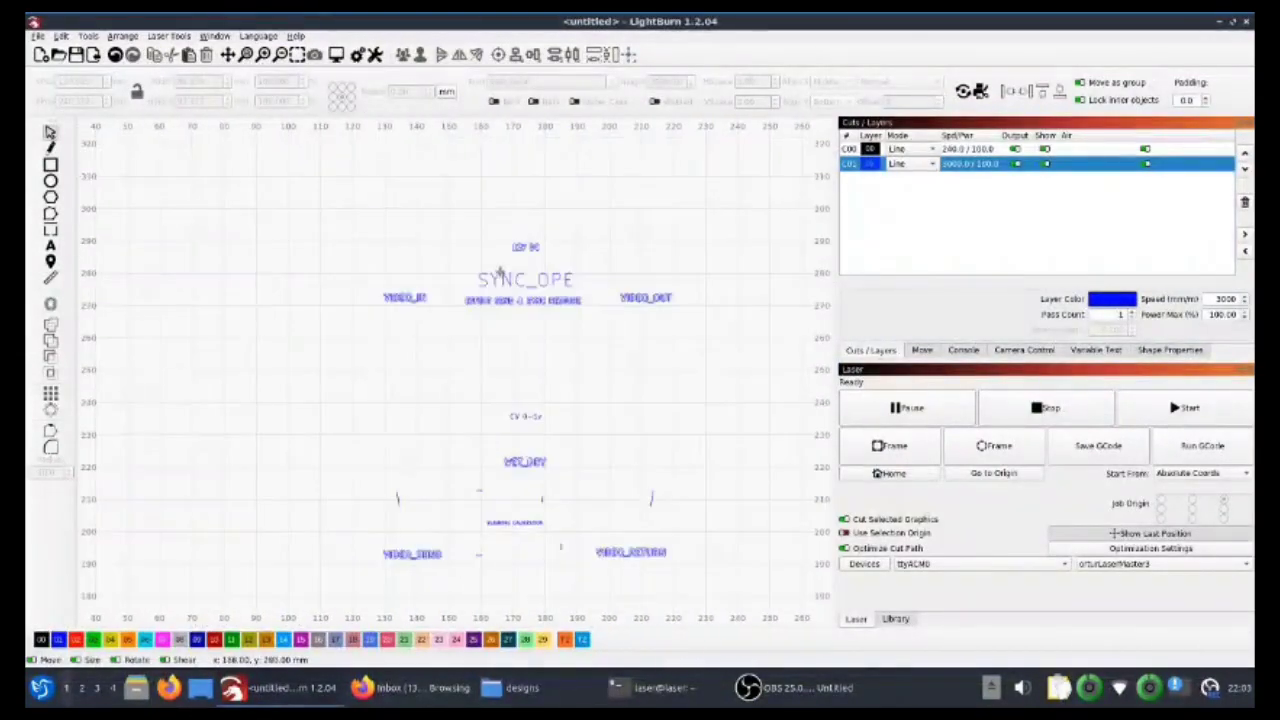
scroll(453, 277, "up", 3)
key("alt+o")
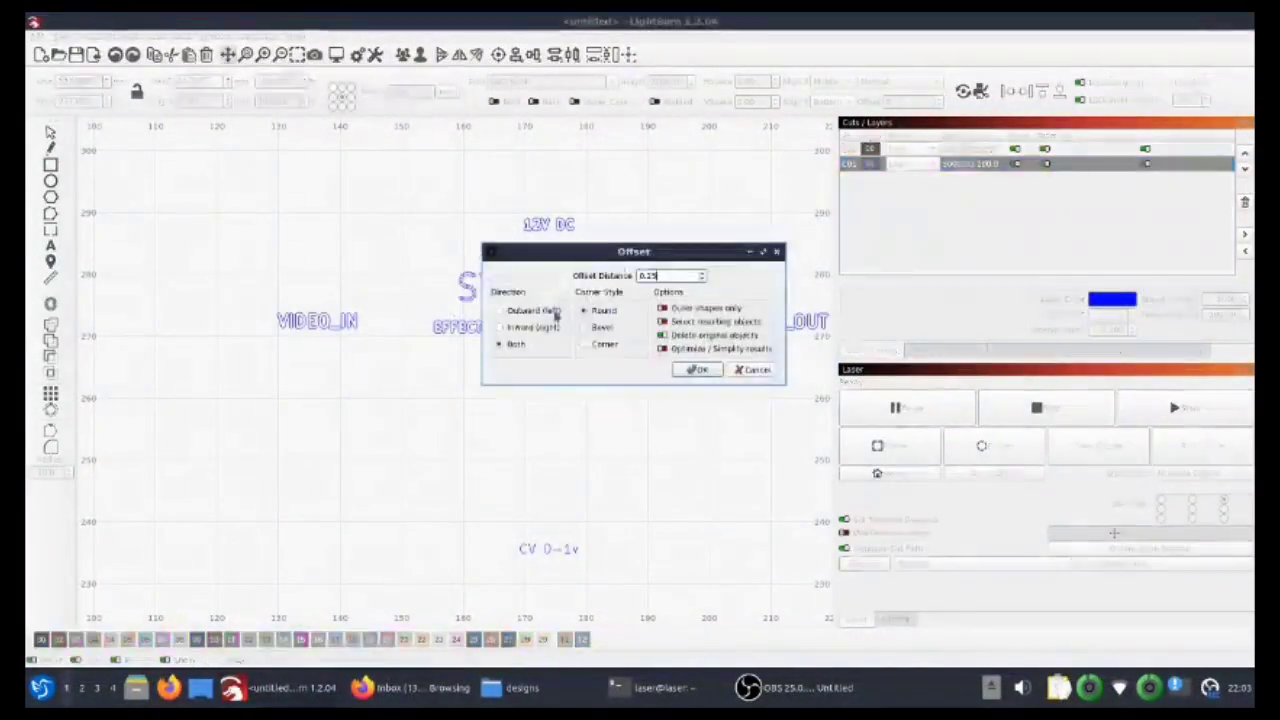
left_click_drag(631, 249, 845, 305)
scroll(647, 302, "up", 3)
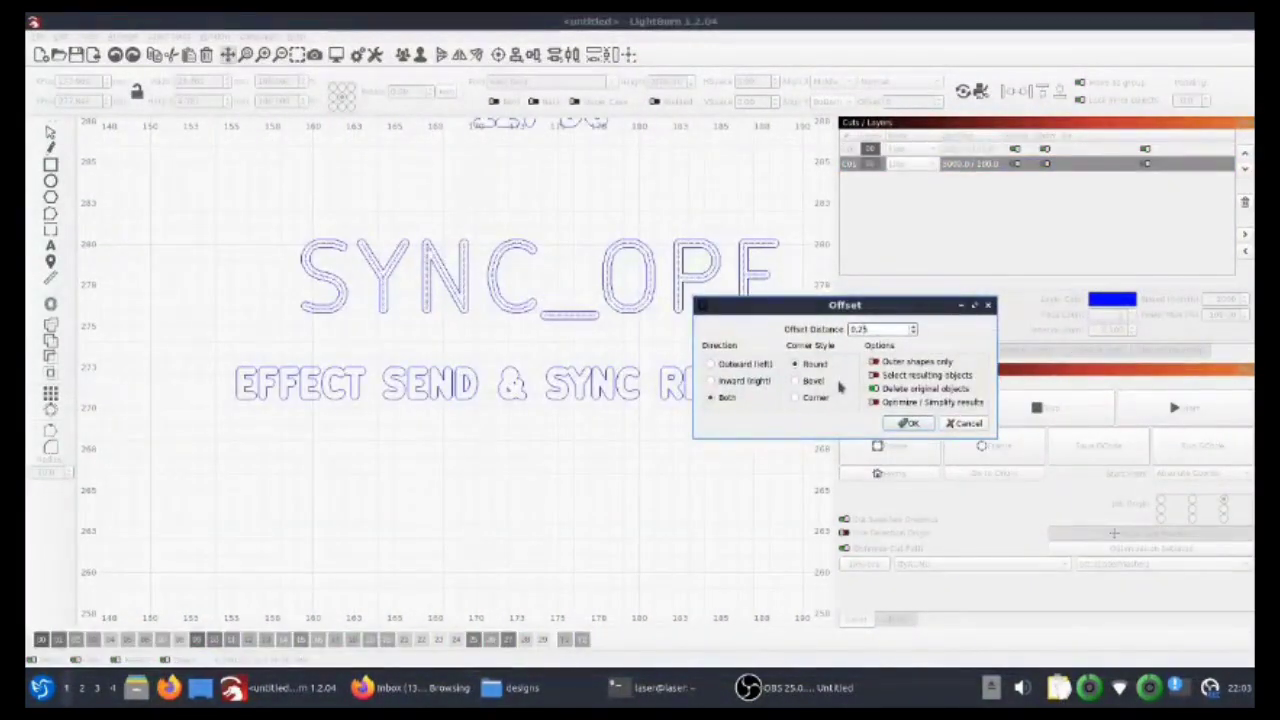
key("Up")
key("Up")
key("Up")
key("Up")
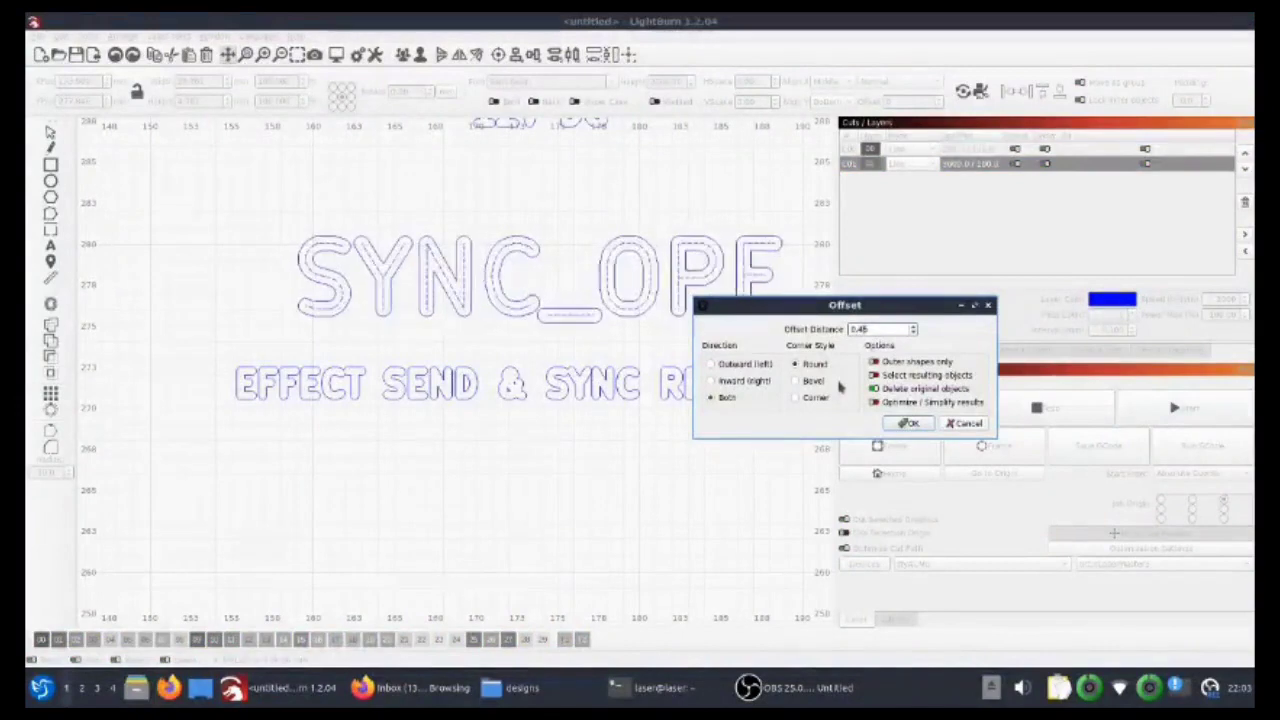
left_click(966, 424)
Offset the SYNC_OPE title by 0.25 mm in both directions with round corners, deleting the original lines.
key("alt+o")
left_click_drag(640, 252, 744, 431)
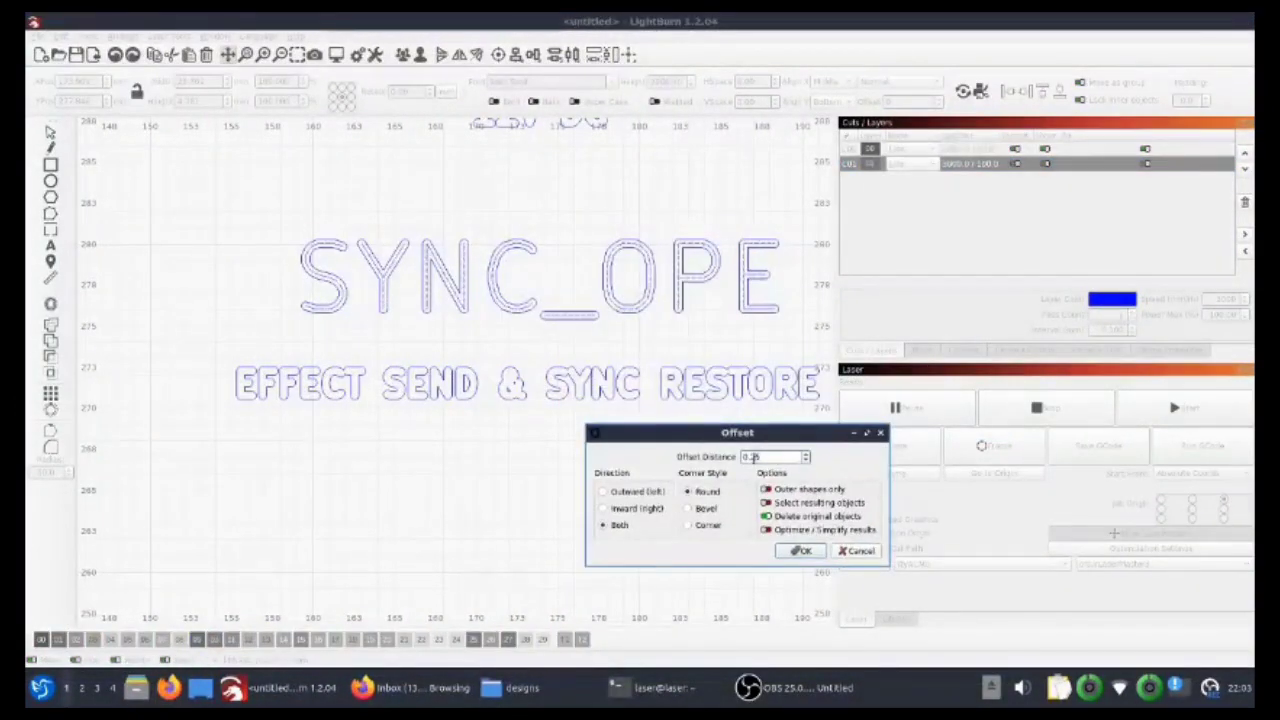
left_click(801, 551)
scroll(495, 553, "down", 5)
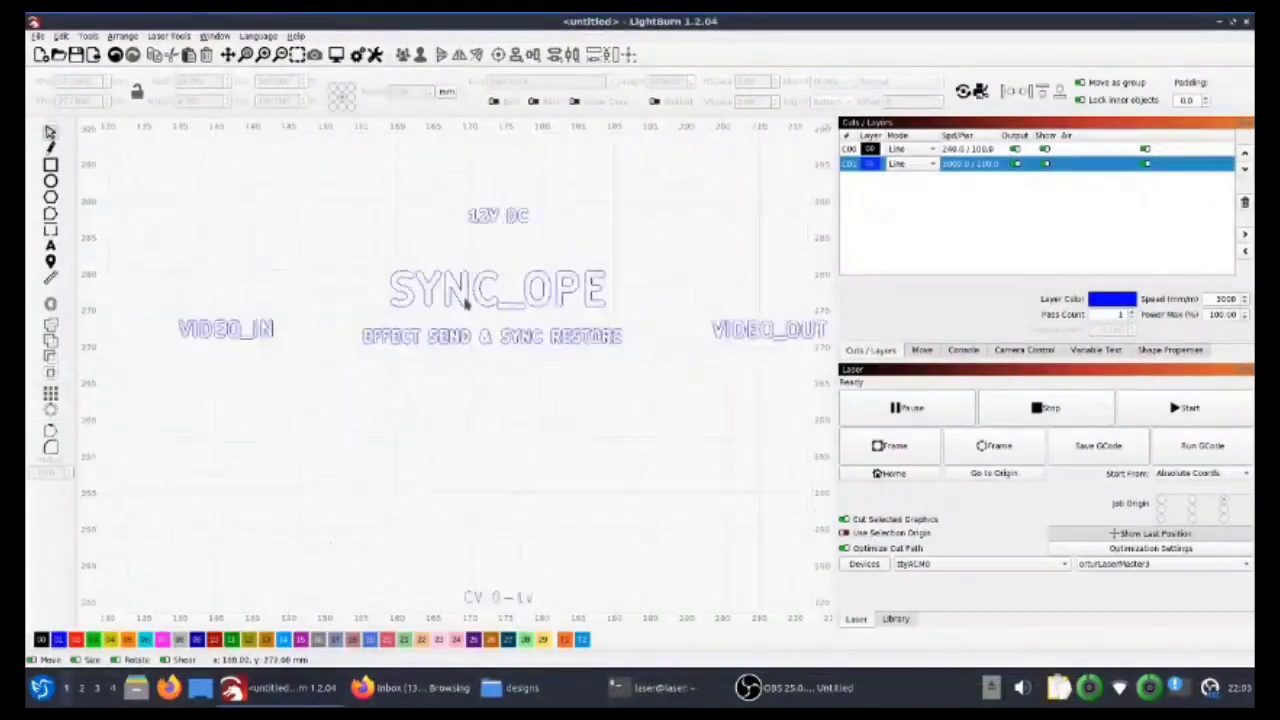
Offset the CV 0-1v label by 0.15 mm in both directions with round corners, deleting the original lines.
scroll(495, 553, "up", 3)
left_click_drag(415, 312, 531, 374)
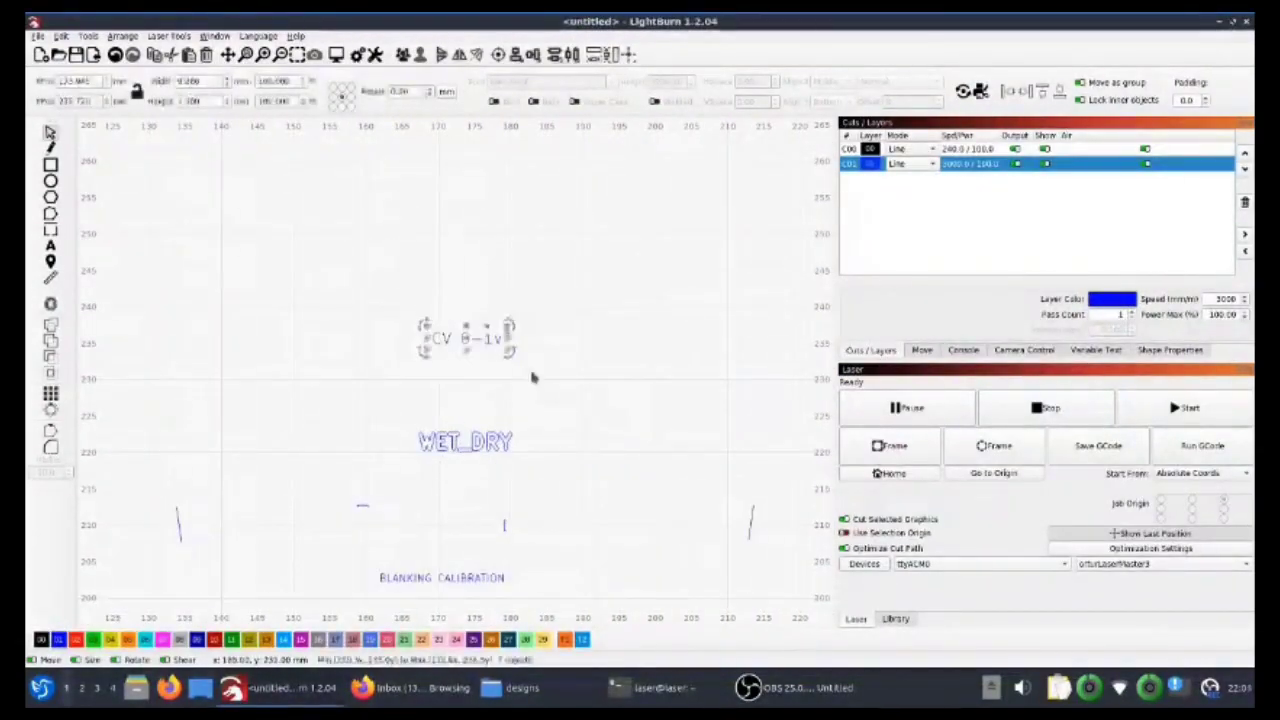
key("alt+o")
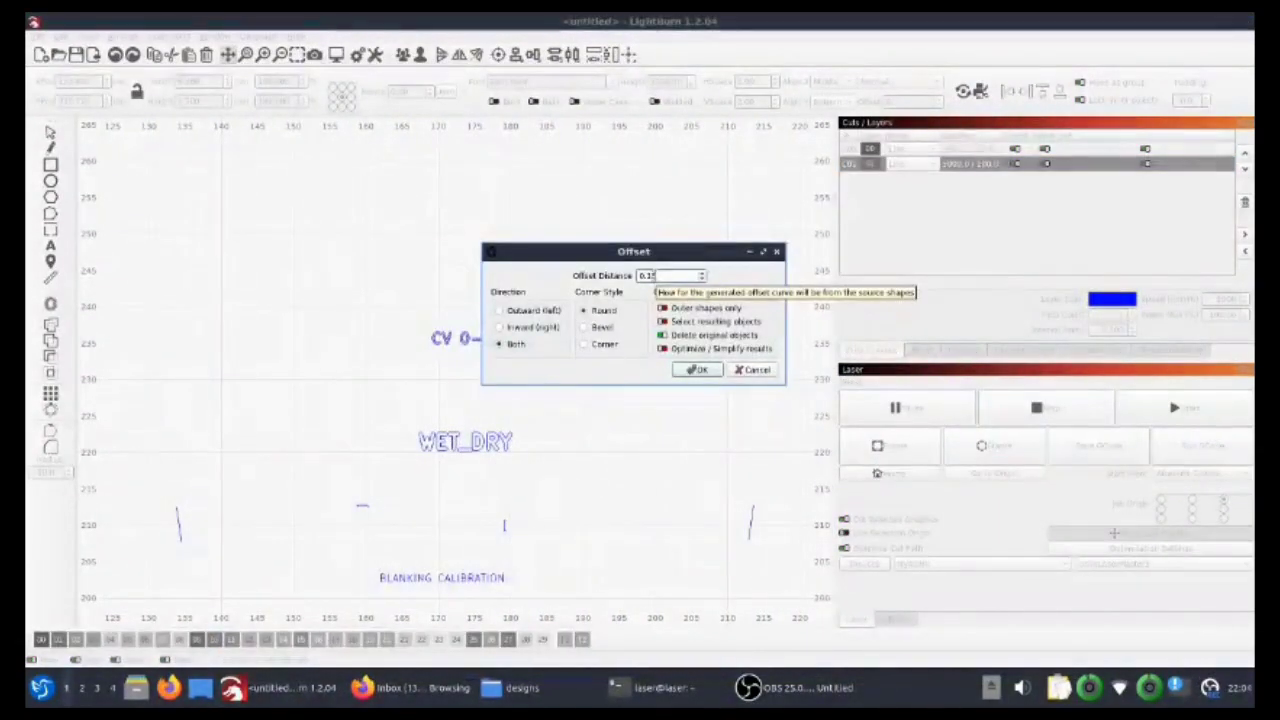
left_click(697, 370)
Offset the BLANKING CALIBRATION label by 0.15 mm in both directions with round corners, deleting the original lines.
scroll(314, 434, "up", 1)
left_click_drag(314, 424, 580, 470)
key("alt+o")
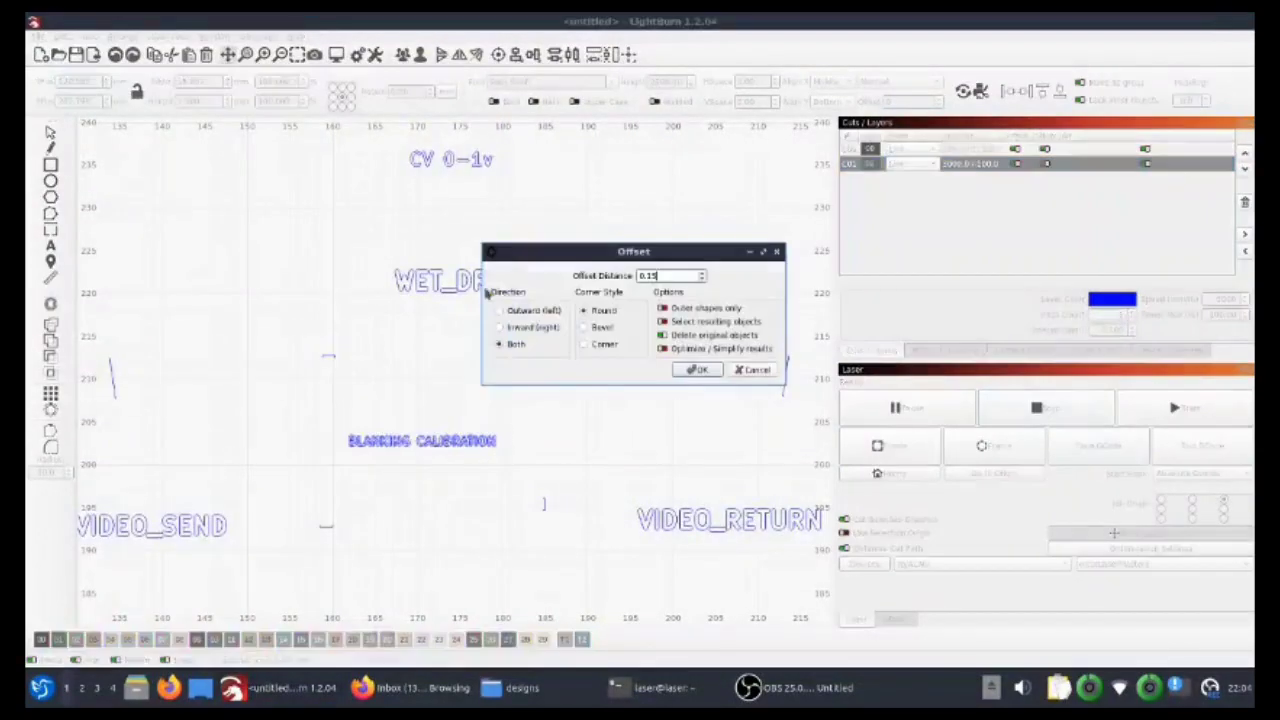
left_click(697, 370)
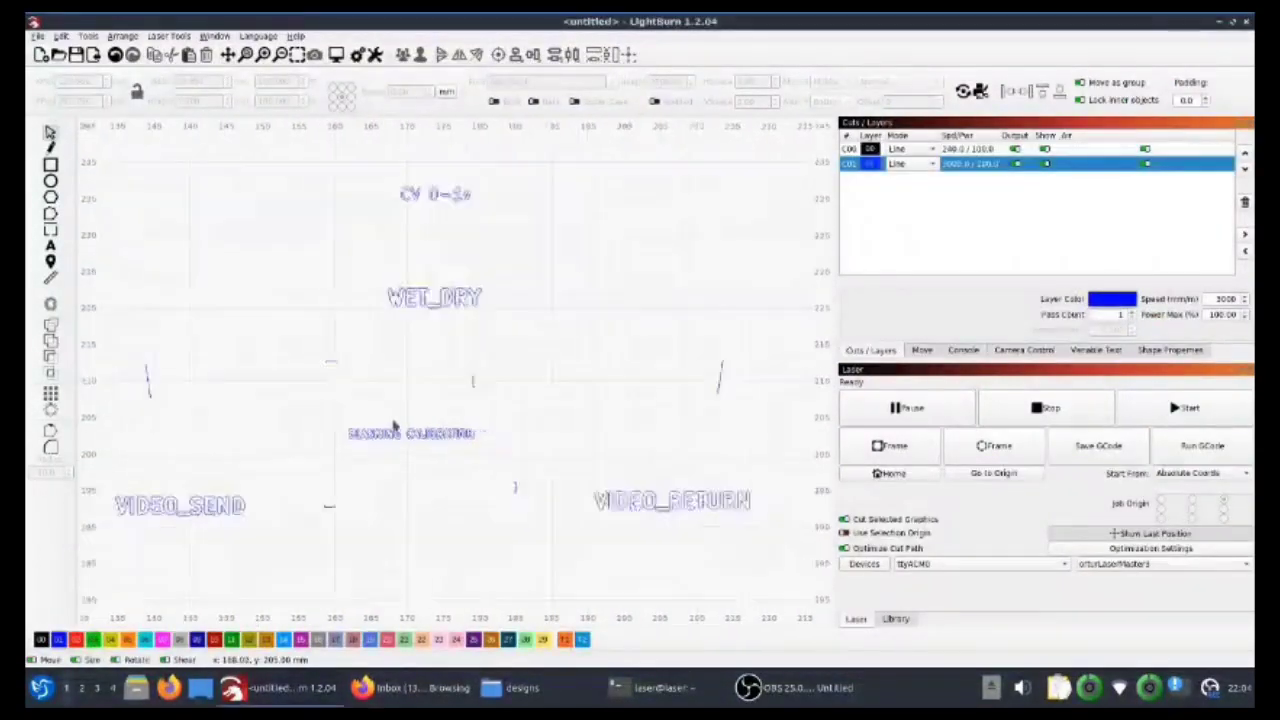
Select the whole silkscreen artwork and move it over the panel outline near the bed's origin, lining the labels up with the holes.
scroll(410, 293, "down", 3)
scroll(420, 543, "down", 2)
scroll(374, 420, "up", 1)
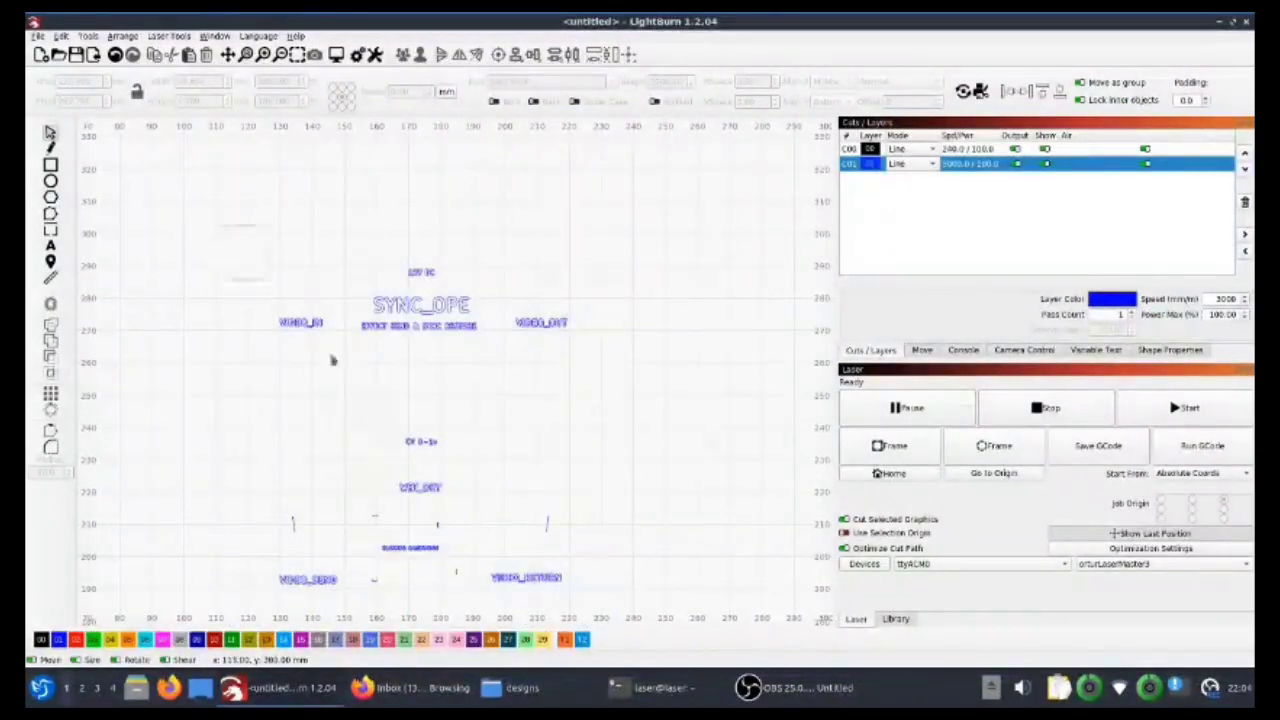
key("ctrl+a")
scroll(428, 374, "down", 1)
scroll(420, 426, "down", 4)
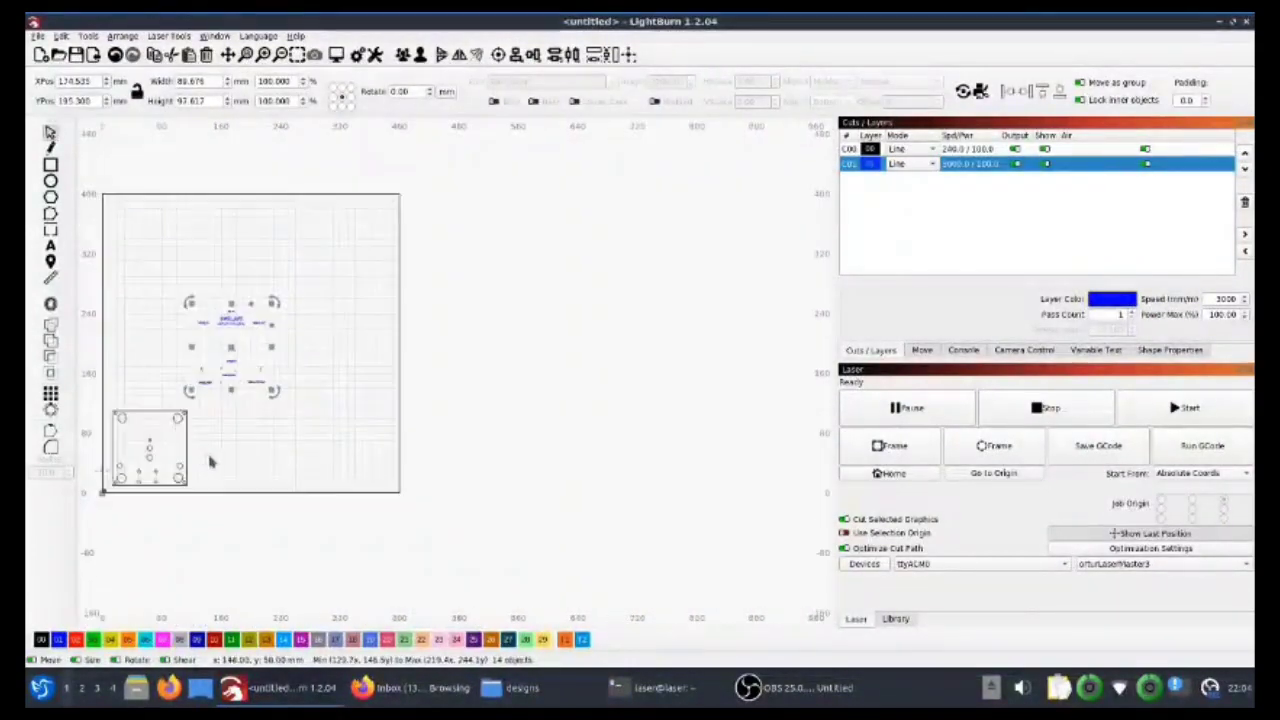
scroll(323, 423, "up", 5)
left_click_drag(548, 440, 313, 460)
scroll(323, 416, "up", 3)
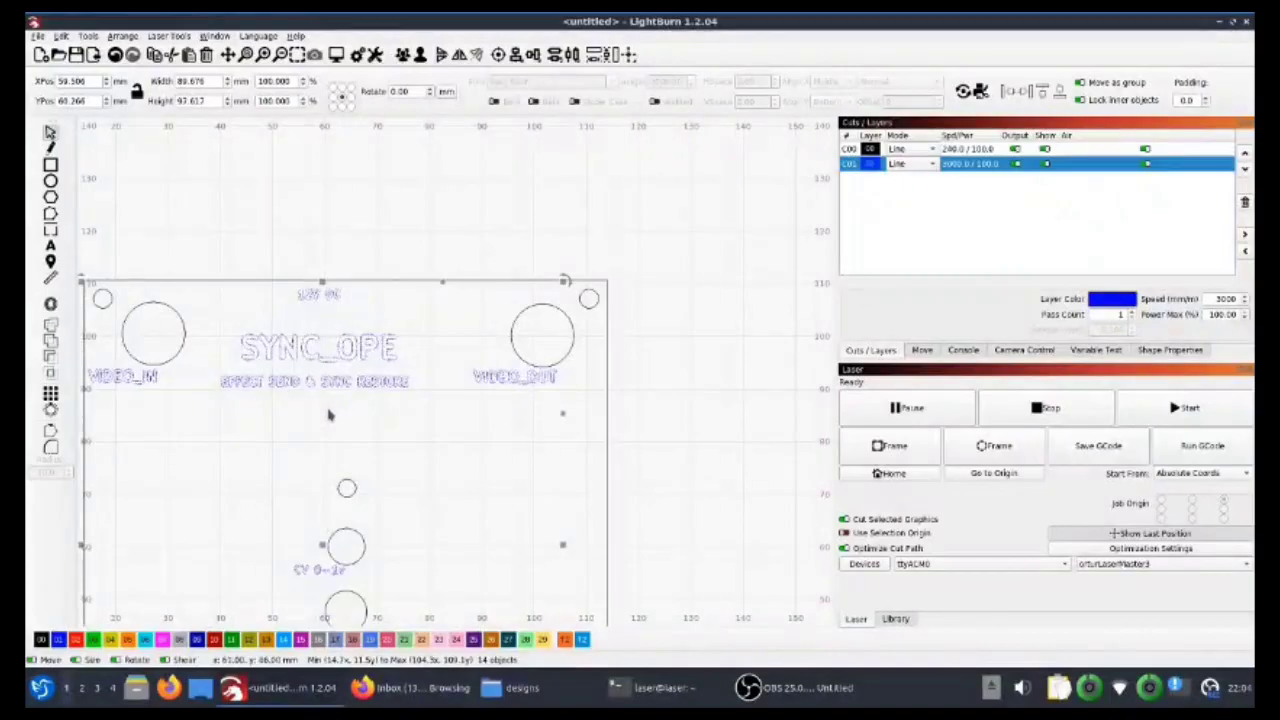
Turn off Cut Selected Graphics in the laser settings.
scroll(329, 415, "down", 3)
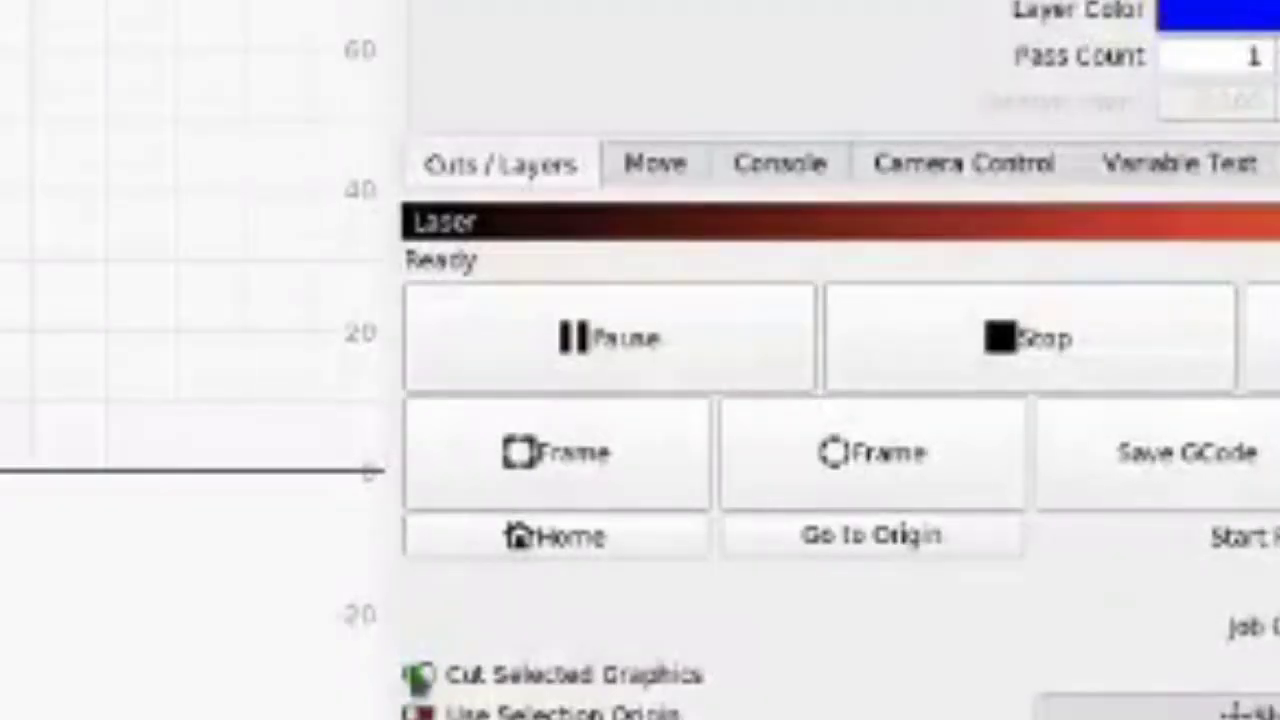
left_click(419, 676)
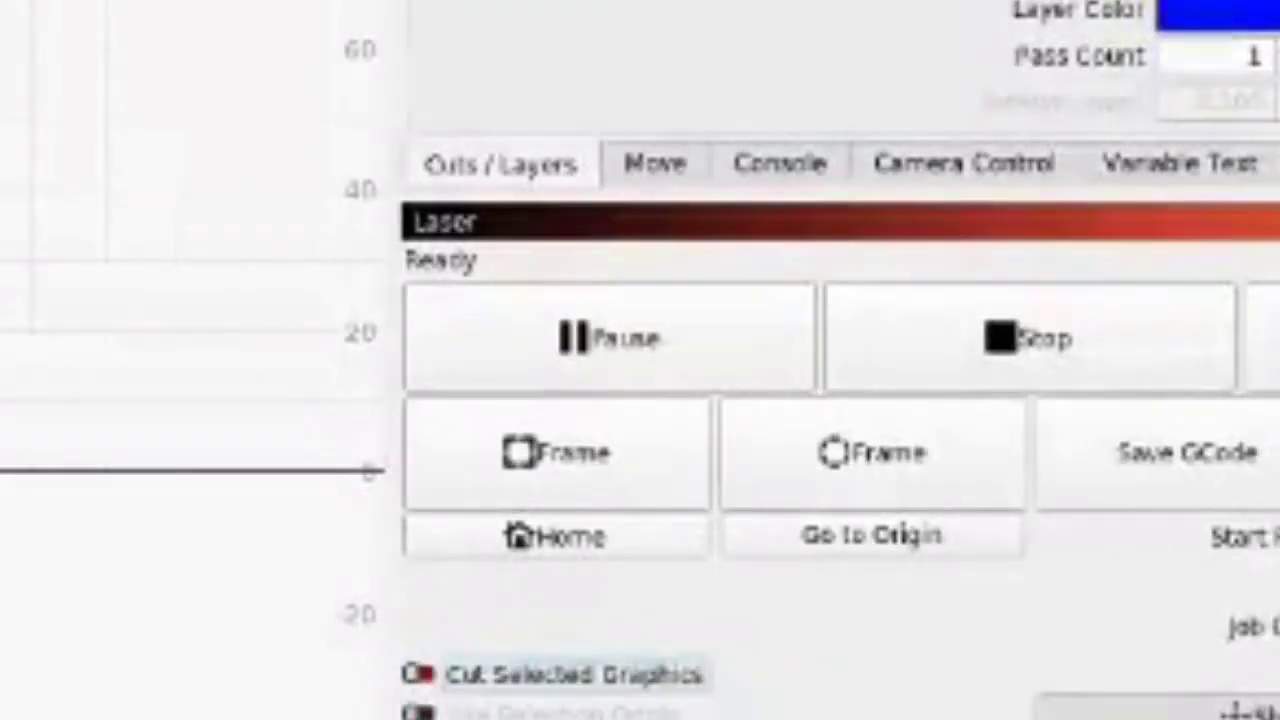